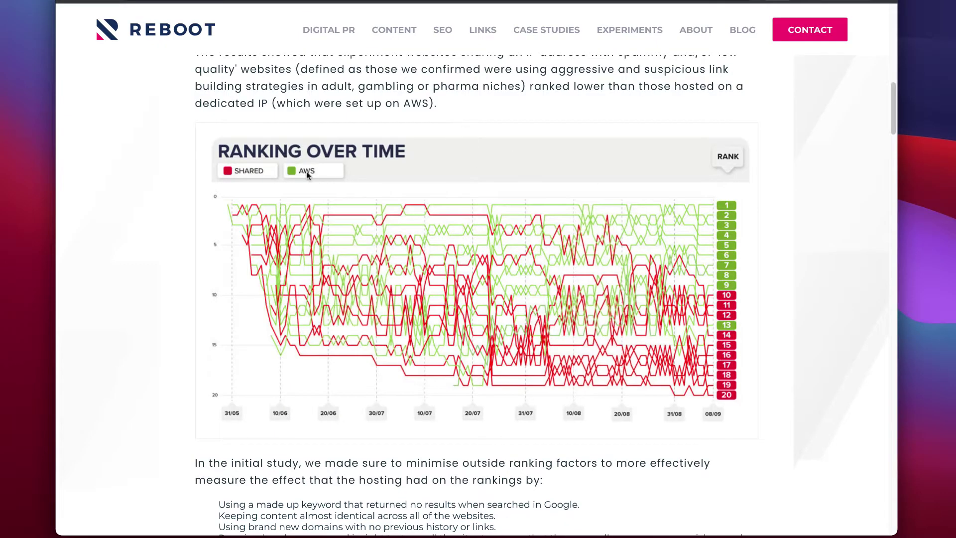
Step: View the shared-versus-AWS ranking chart and highlight the fully loaded time in the GTmetrix report
{"action": "scroll", "coordinate": [613, 265], "scroll_direction": "down", "scroll_amount": 1}
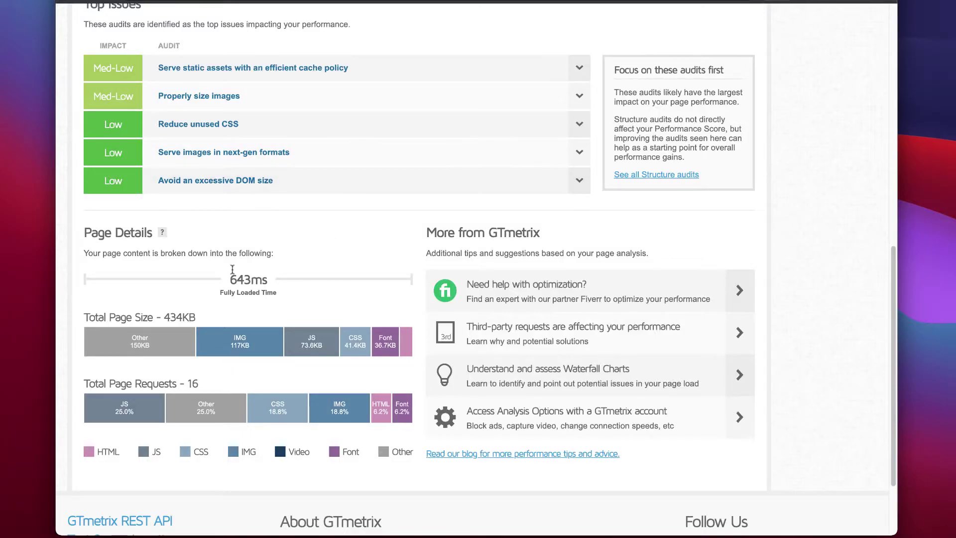
{"action": "left_click_drag", "start_coordinate": [225, 279], "coordinate": [273, 279]}
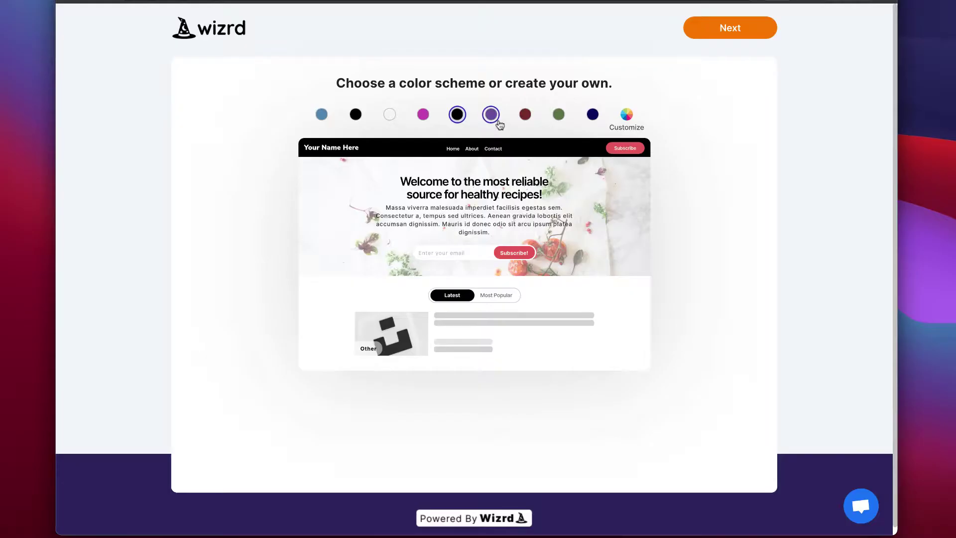
Step: Preview the purple, dark red and green colour schemes, choose the navy blue one for the site, and continue the setup
{"action": "left_click", "coordinate": [491, 114]}
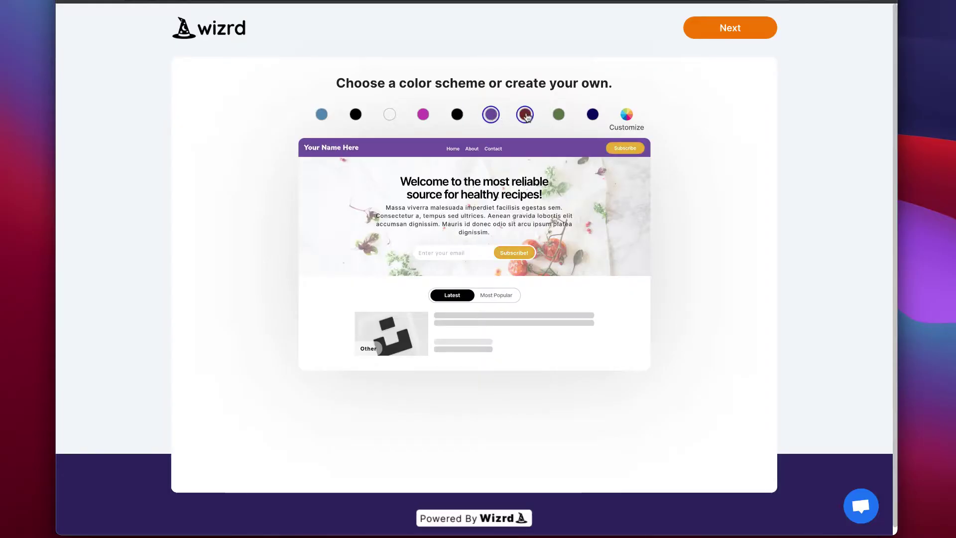
{"action": "left_click", "coordinate": [525, 114]}
{"action": "left_click", "coordinate": [559, 114]}
{"action": "left_click", "coordinate": [593, 114]}
{"action": "left_click", "coordinate": [728, 30]}
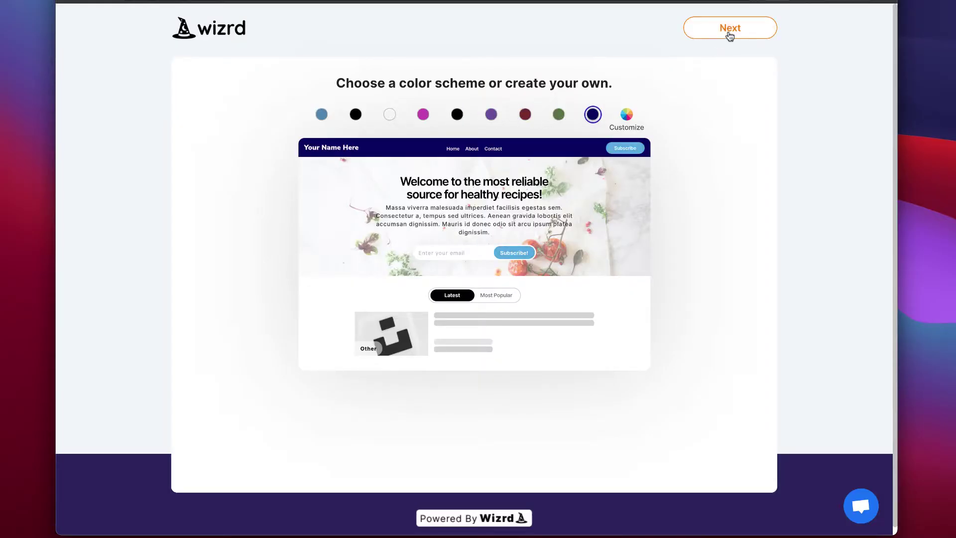
{"action": "left_click", "coordinate": [311, 166]}
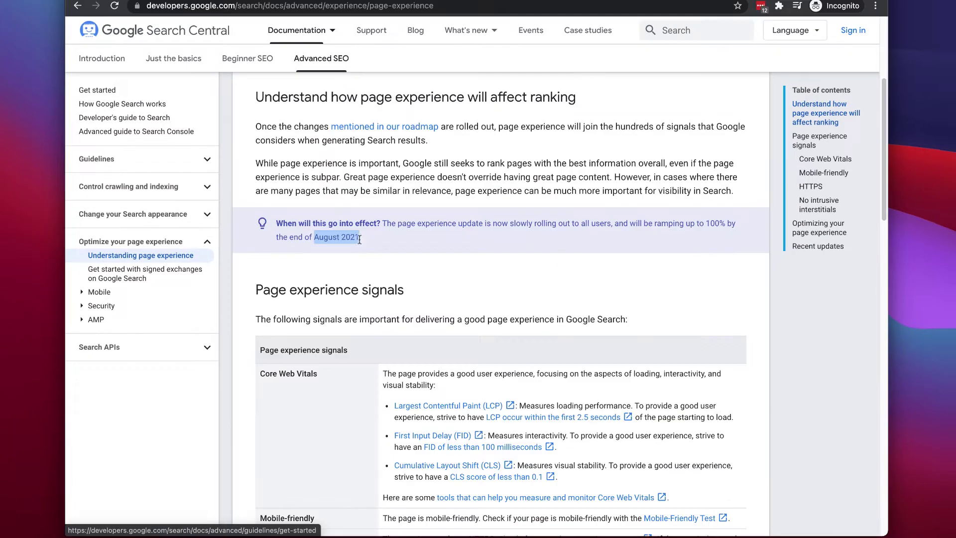
Step: Read the page experience signals on the Google Search Central page
{"action": "left_click", "coordinate": [486, 274]}
{"action": "scroll", "coordinate": [485, 274], "scroll_direction": "down", "scroll_amount": 3}
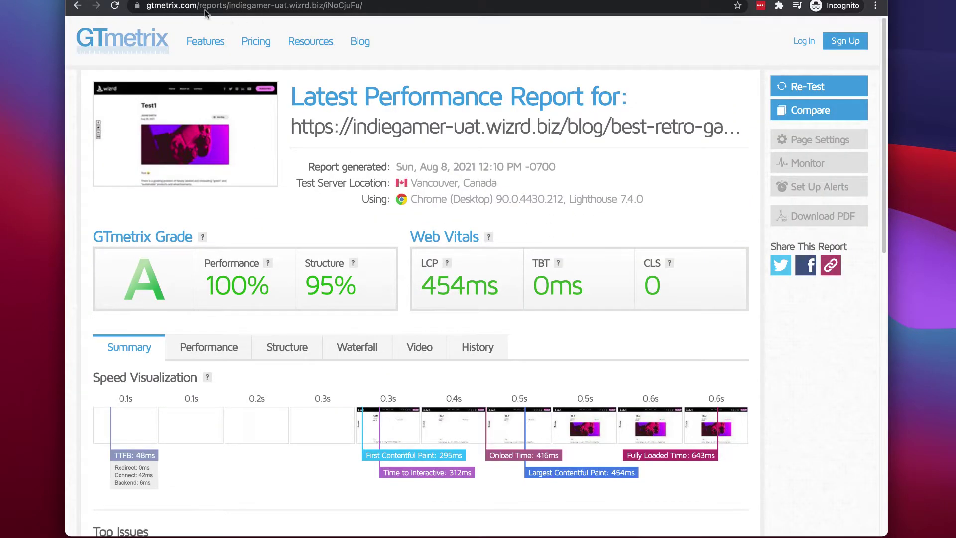
Step: Examine the Web Vitals in the GTmetrix report for the blog page, highlighting the LCP value
{"action": "scroll", "coordinate": [437, 268], "scroll_direction": "down", "scroll_amount": 1}
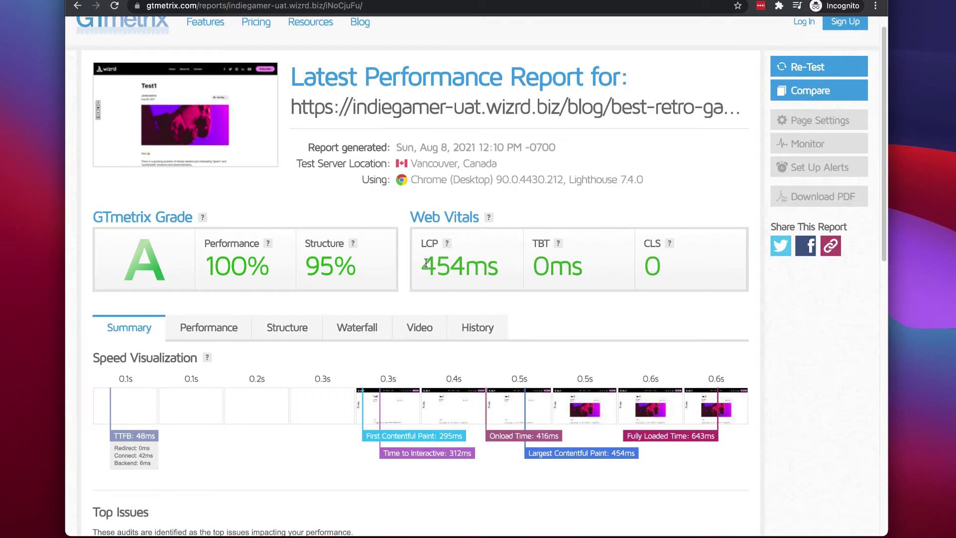
{"action": "left_click_drag", "start_coordinate": [423, 263], "coordinate": [465, 267]}
{"action": "left_click", "coordinate": [468, 267]}
{"action": "scroll", "coordinate": [446, 265], "scroll_direction": "up", "scroll_amount": 1}
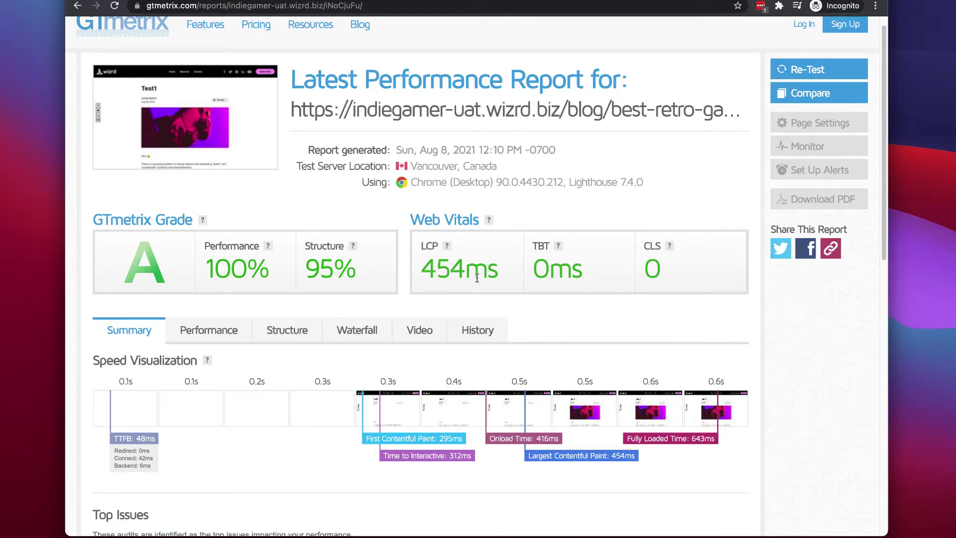
{"action": "scroll", "coordinate": [383, 345], "scroll_direction": "down", "scroll_amount": 1}
{"action": "scroll", "coordinate": [383, 345], "scroll_direction": "down", "scroll_amount": 10}
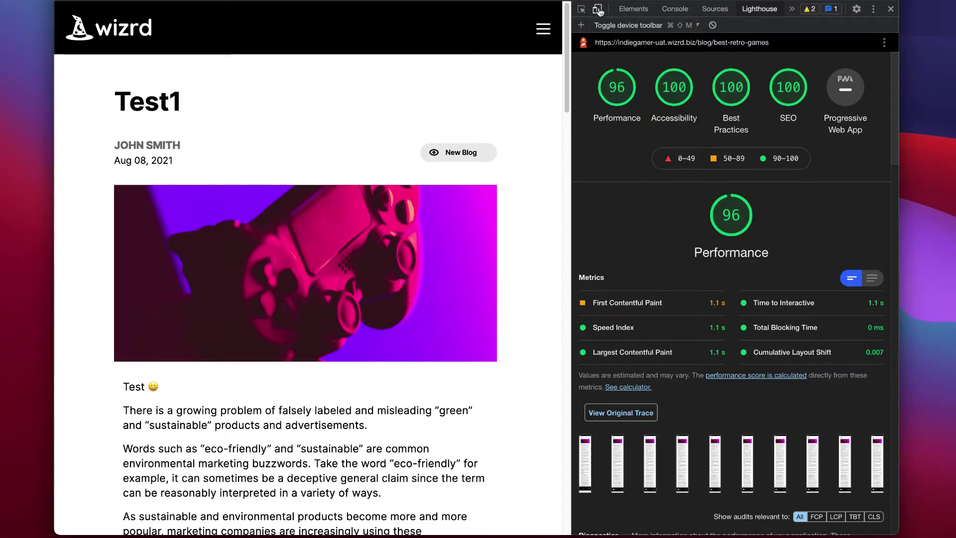
Step: Preview the Test1 blog post in device emulation on a Moto G4 and an iPad
{"action": "left_click", "coordinate": [598, 9]}
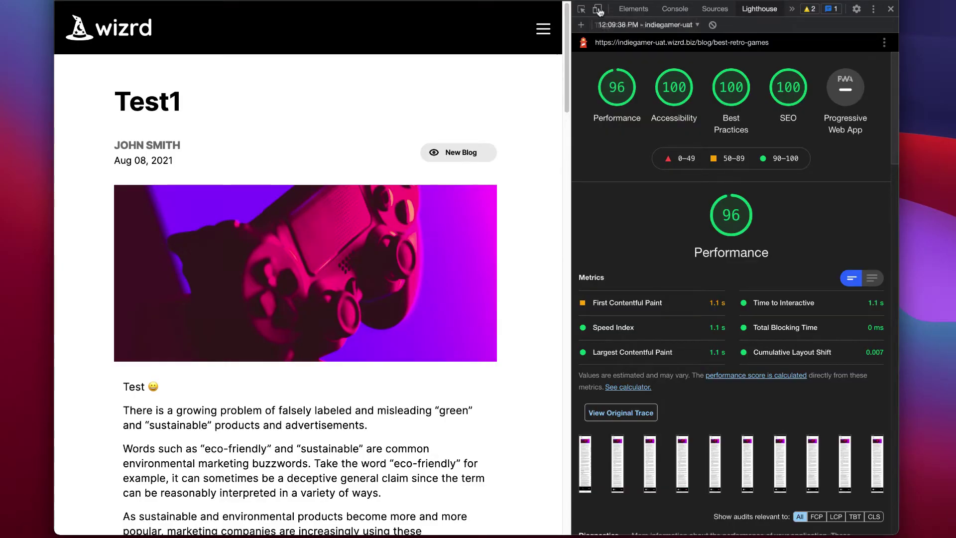
{"action": "scroll", "coordinate": [341, 218], "scroll_direction": "down", "scroll_amount": 10}
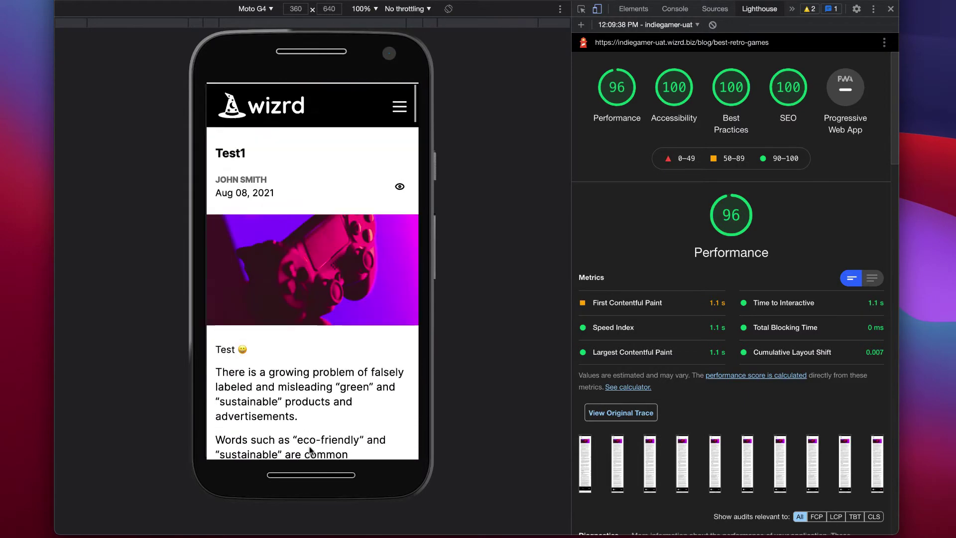
{"action": "left_click", "coordinate": [268, 9]}
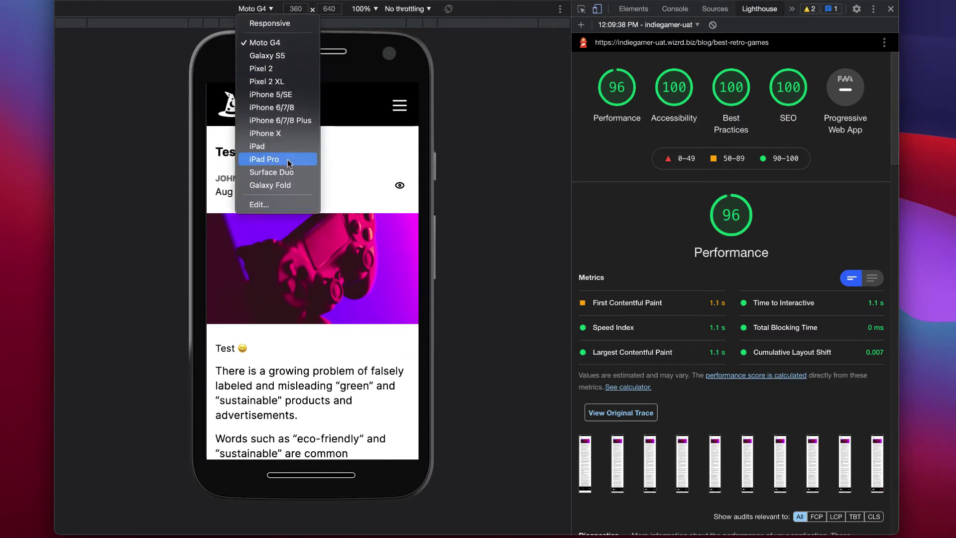
{"action": "left_click", "coordinate": [257, 146]}
{"action": "scroll", "coordinate": [340, 286], "scroll_direction": "down", "scroll_amount": 10}
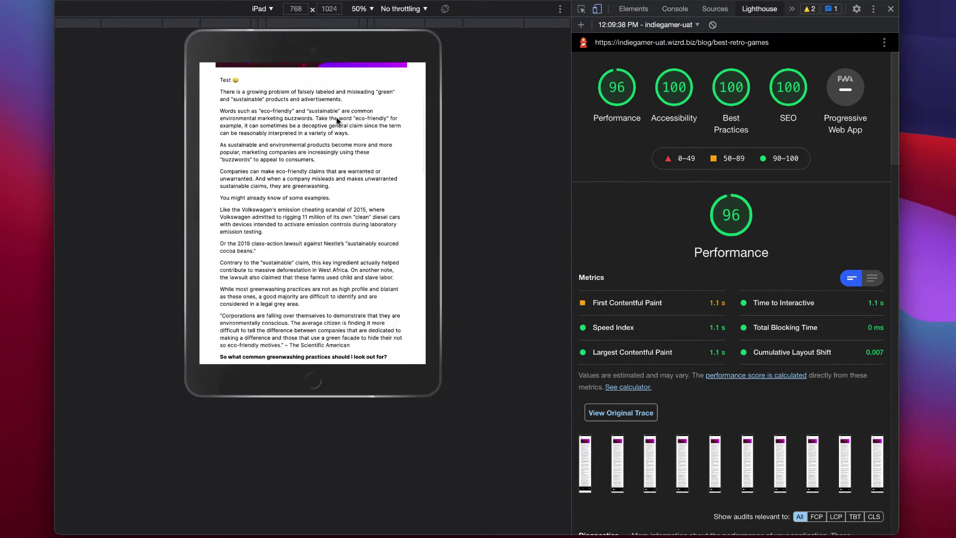
{"action": "scroll", "coordinate": [337, 309], "scroll_direction": "up", "scroll_amount": 10}
{"action": "scroll", "coordinate": [337, 309], "scroll_direction": "down", "scroll_amount": 15}
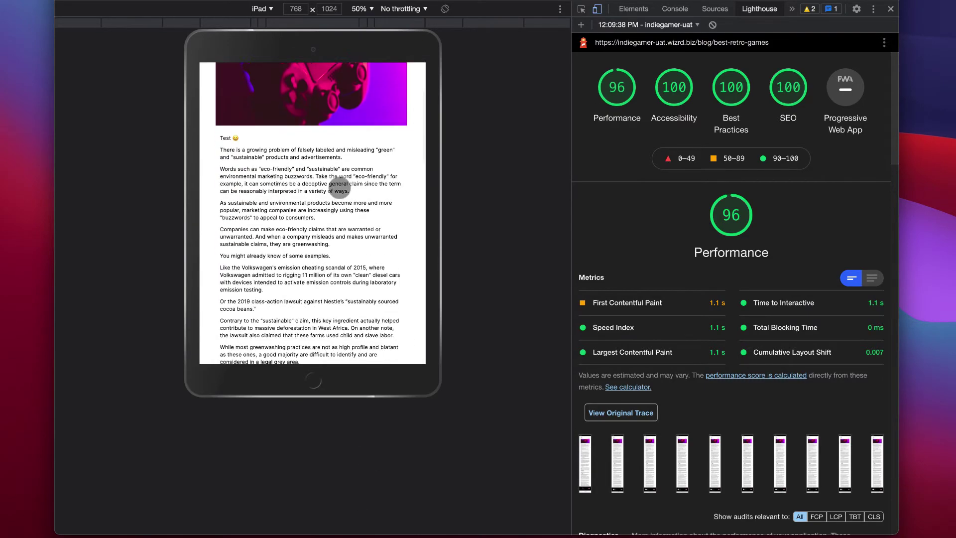
{"action": "scroll", "coordinate": [390, 255], "scroll_direction": "up", "scroll_amount": 15}
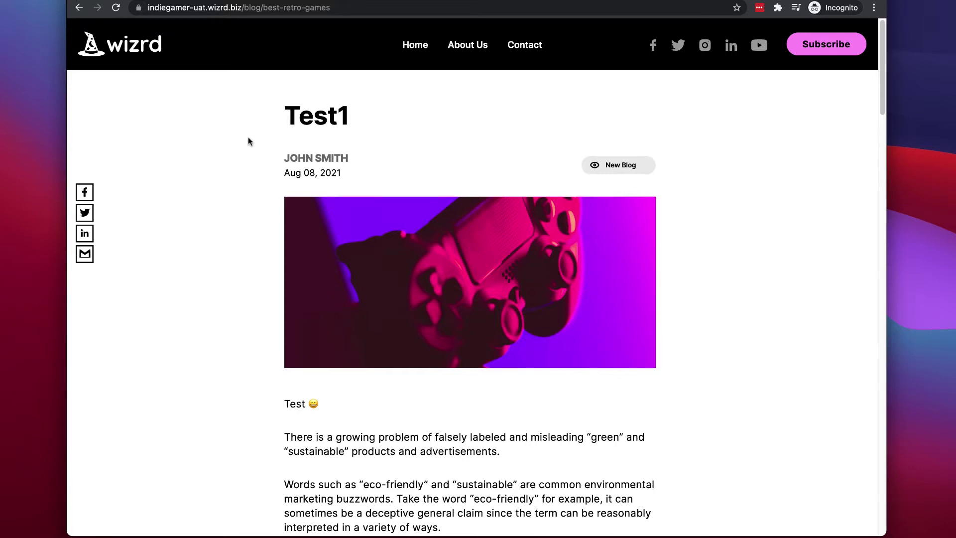
Step: Check the intrusive interstitials signal in the Google documentation and look through the Test1 blog post for intrusive content
{"action": "left_click", "coordinate": [429, 1]}
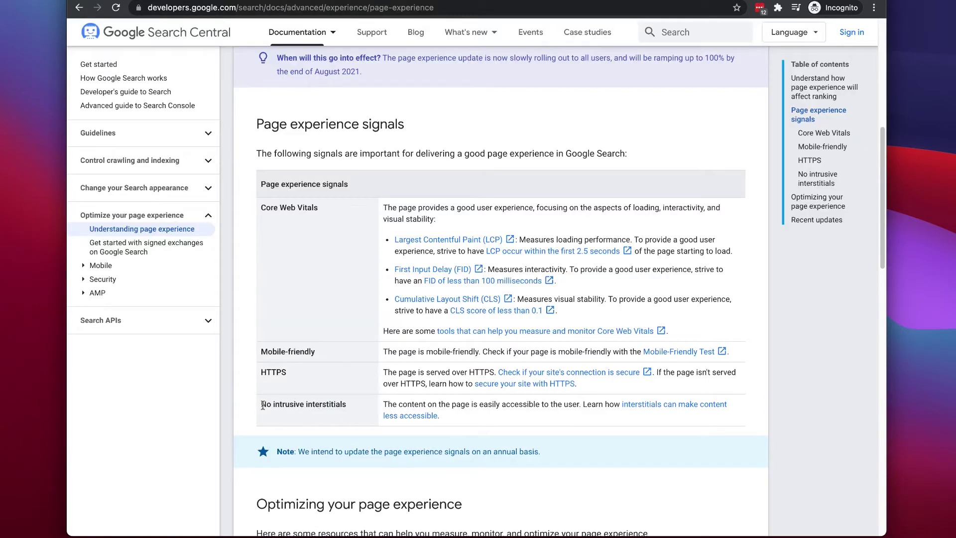
{"action": "left_click", "coordinate": [498, 1]}
{"action": "scroll", "coordinate": [500, 222], "scroll_direction": "down", "scroll_amount": 9}
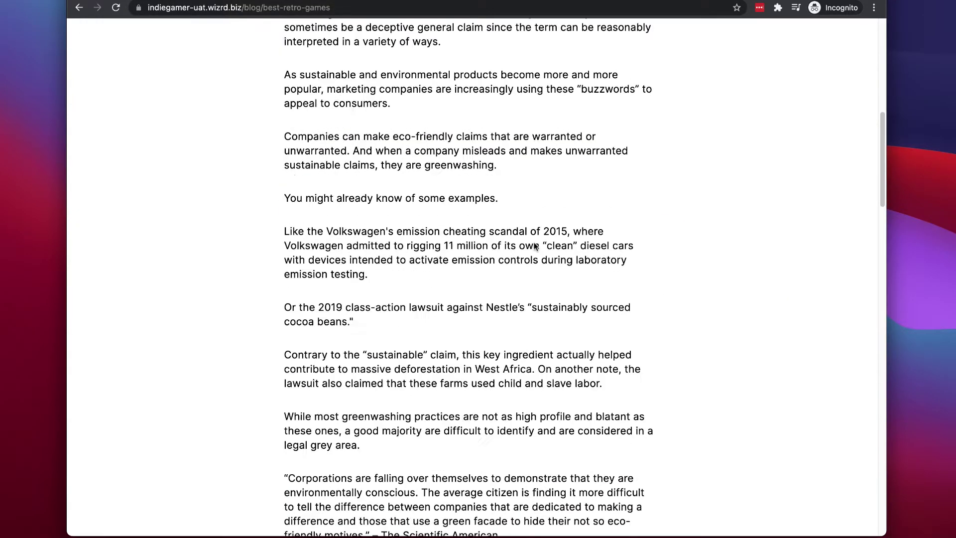
{"action": "scroll", "coordinate": [590, 267], "scroll_direction": "up", "scroll_amount": 8}
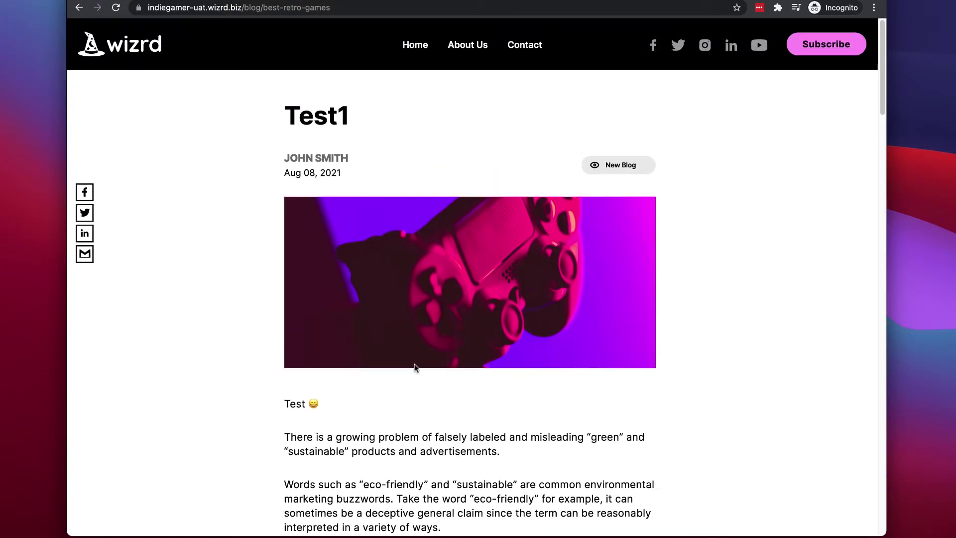
{"action": "scroll", "coordinate": [407, 378], "scroll_direction": "down", "scroll_amount": 2}
{"action": "scroll", "coordinate": [407, 378], "scroll_direction": "down", "scroll_amount": 3}
{"action": "scroll", "coordinate": [696, 308], "scroll_direction": "up", "scroll_amount": 4}
Step: Open Reboot's long-term shared hosting experiment article to view its ranking chart, and highlight the fully loaded time in the GTmetrix report
{"action": "left_click", "coordinate": [348, 2]}
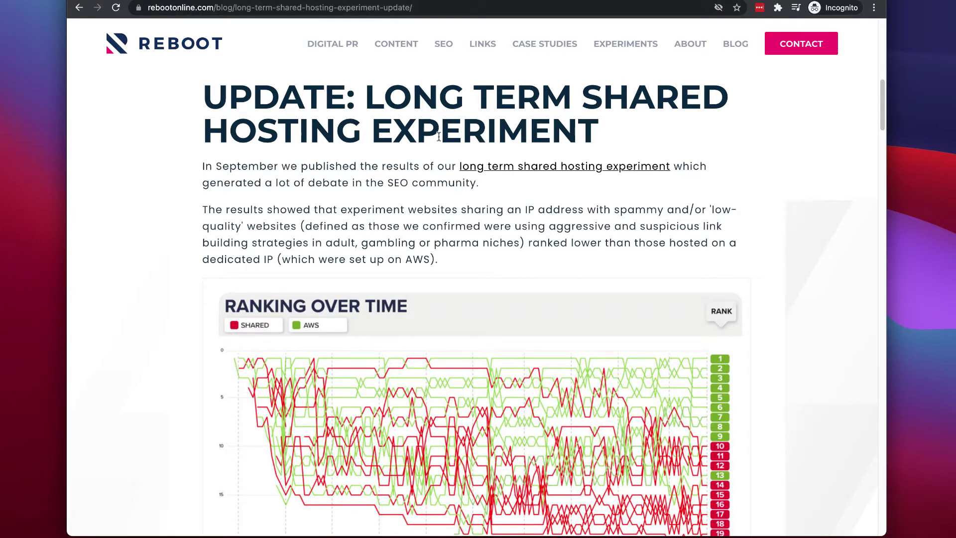
{"action": "scroll", "coordinate": [523, 261], "scroll_direction": "down", "scroll_amount": 3}
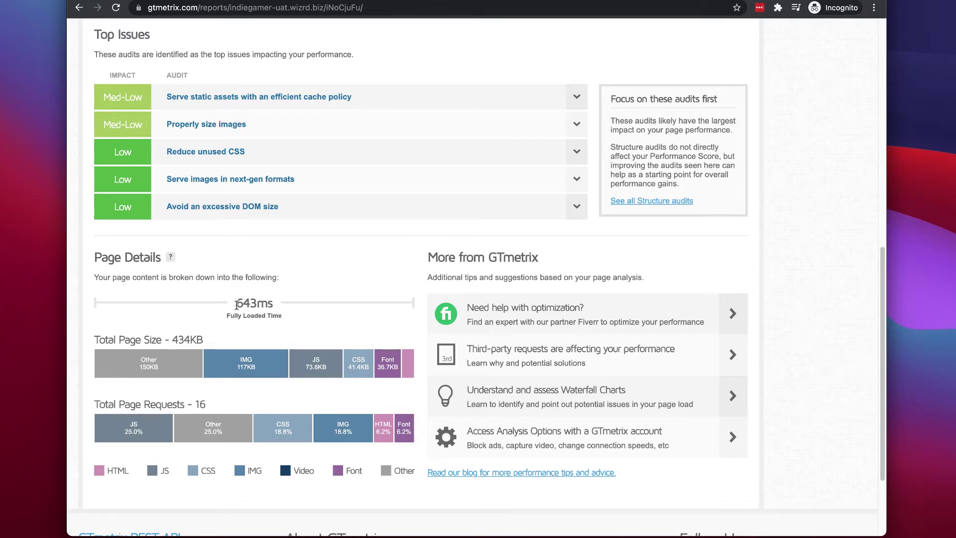
{"action": "left_click_drag", "start_coordinate": [237, 304], "coordinate": [260, 304]}
{"action": "left_click", "coordinate": [284, 305]}
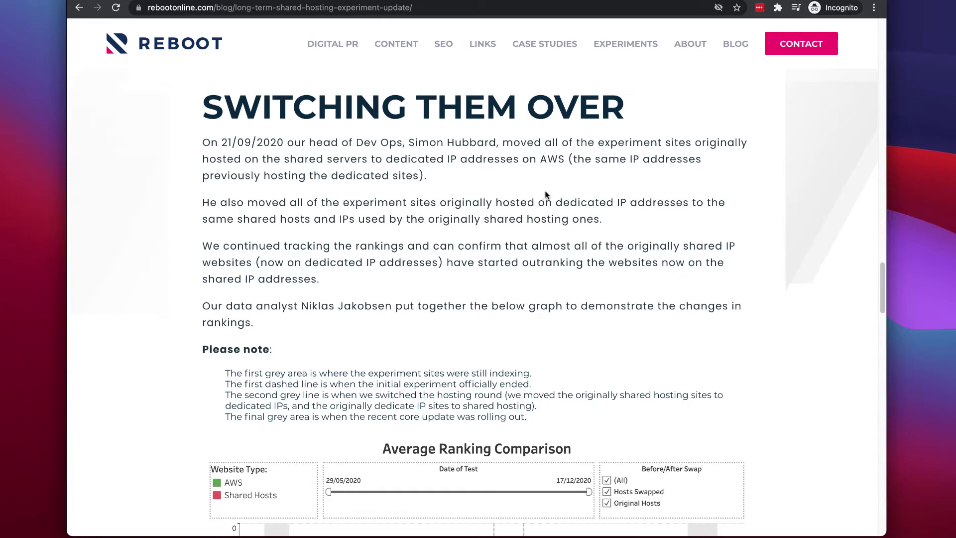
Step: Examine the Average Ranking Comparison graph of AWS and shared hosts in the Reboot article
{"action": "scroll", "coordinate": [548, 190], "scroll_direction": "down", "scroll_amount": 7}
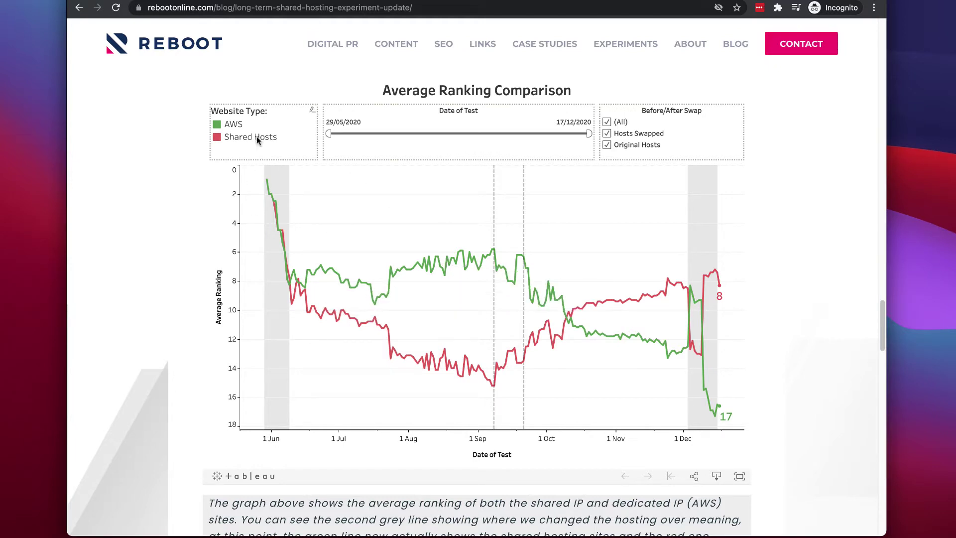
{"action": "mouse_move", "coordinate": [489, 262]}
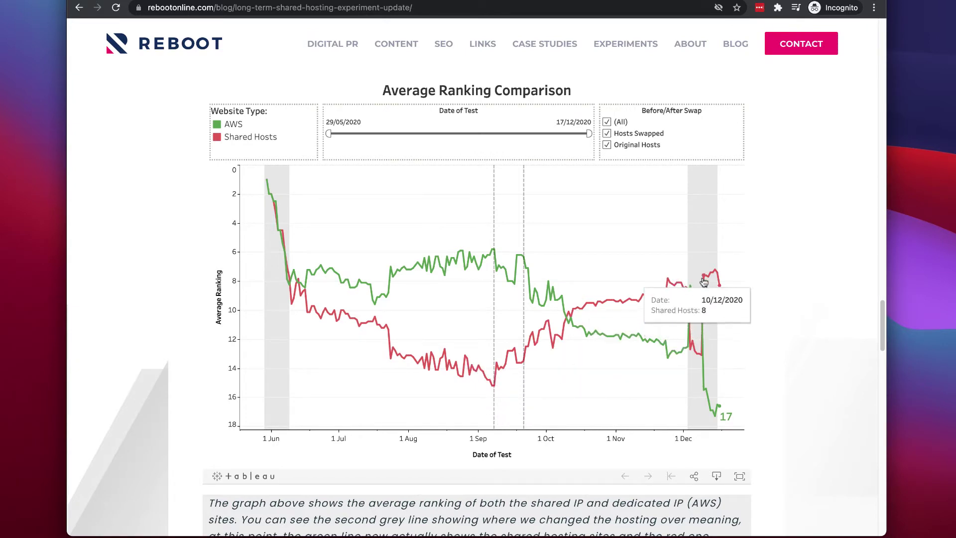
{"action": "scroll", "coordinate": [510, 410], "scroll_direction": "down", "scroll_amount": 1}
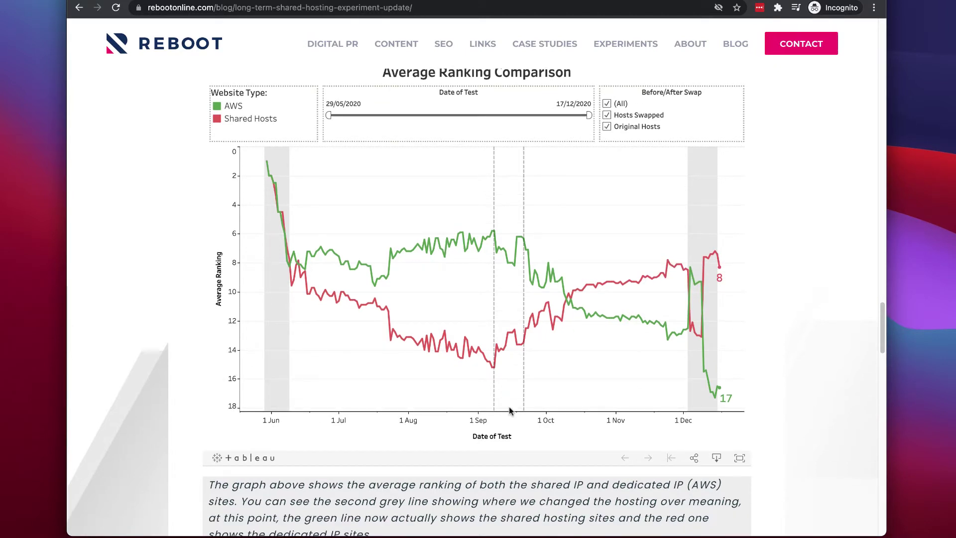
Step: Review the blog page's Lighthouse scores and the grade, Web Vitals, top issues and page details in its GTmetrix report
{"action": "left_click", "coordinate": [298, 1]}
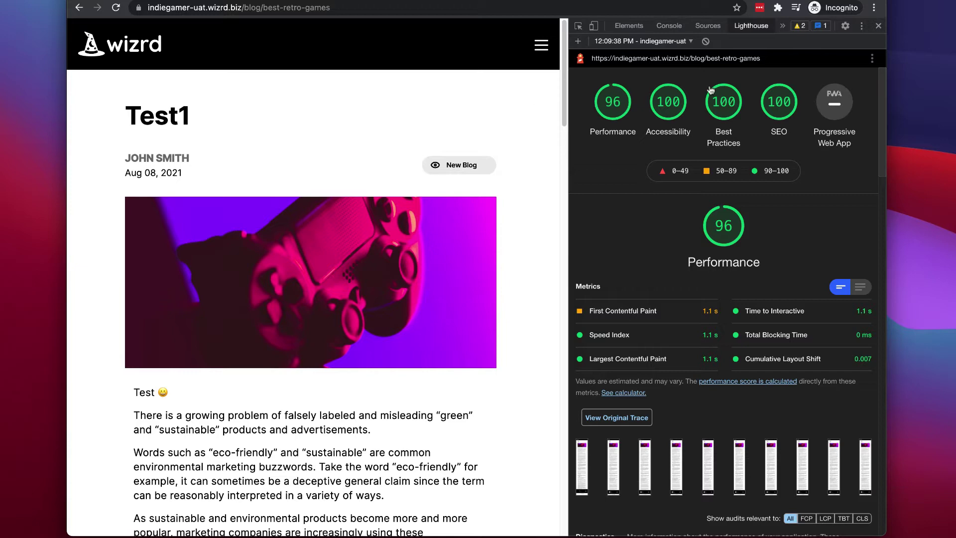
{"action": "key", "text": "ctrl+Tab"}
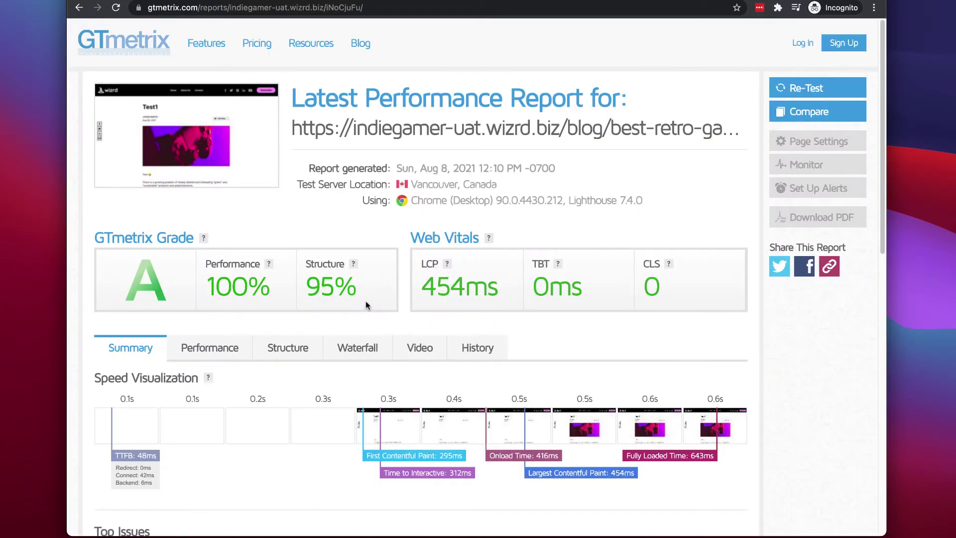
{"action": "scroll", "coordinate": [365, 304], "scroll_direction": "down", "scroll_amount": 10}
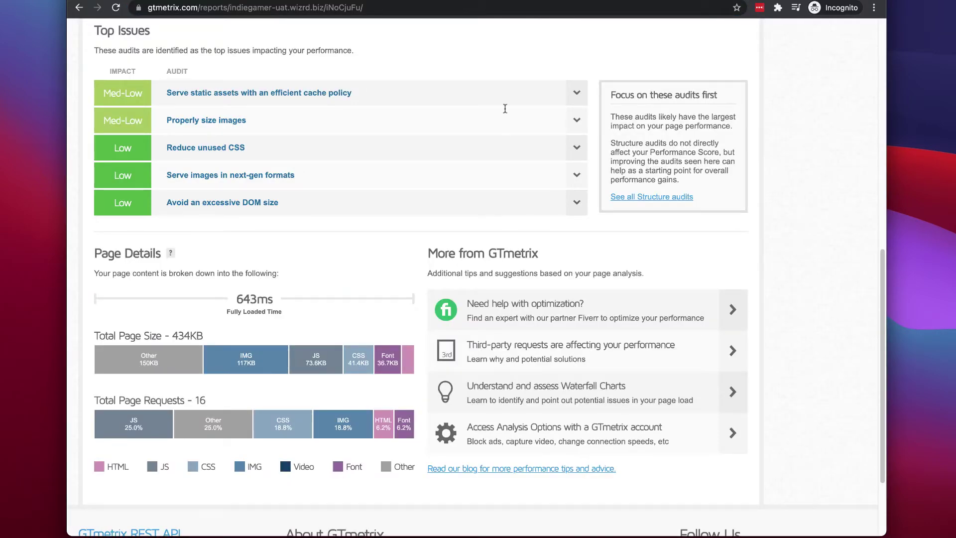
{"action": "scroll", "coordinate": [563, 265], "scroll_direction": "up", "scroll_amount": 3}
{"action": "scroll", "coordinate": [562, 265], "scroll_direction": "up", "scroll_amount": 5}
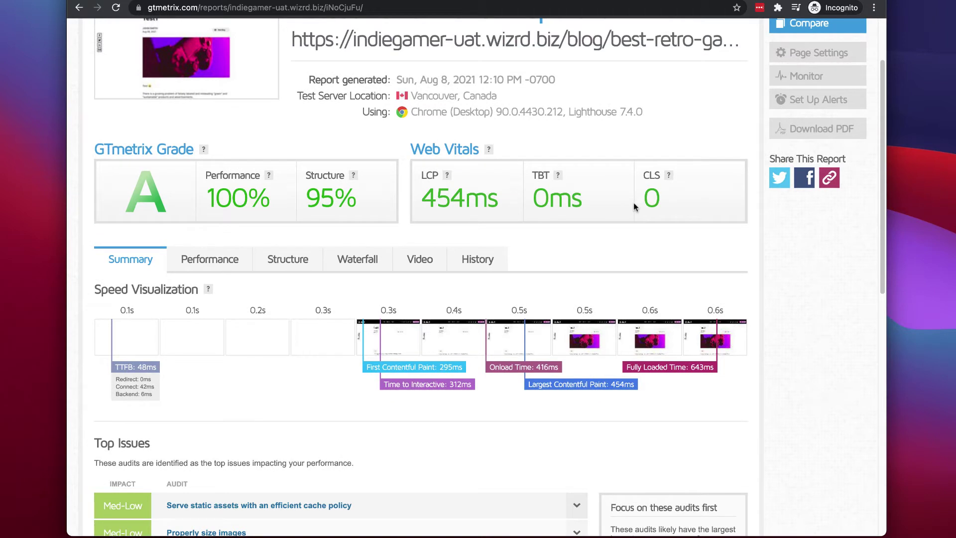
{"action": "scroll", "coordinate": [488, 206], "scroll_direction": "up", "scroll_amount": 2}
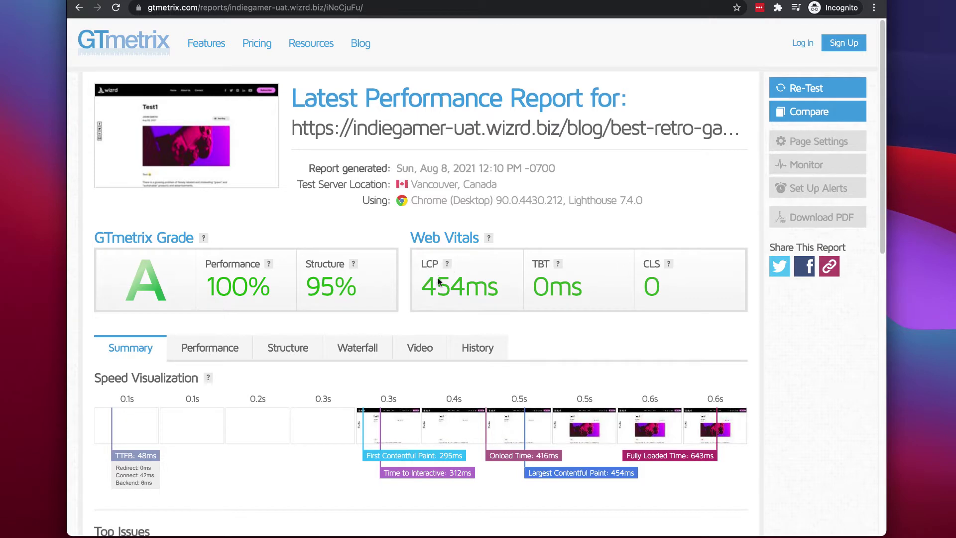
{"action": "scroll", "coordinate": [394, 299], "scroll_direction": "down", "scroll_amount": 8}
{"action": "scroll", "coordinate": [347, 315], "scroll_direction": "down", "scroll_amount": 1}
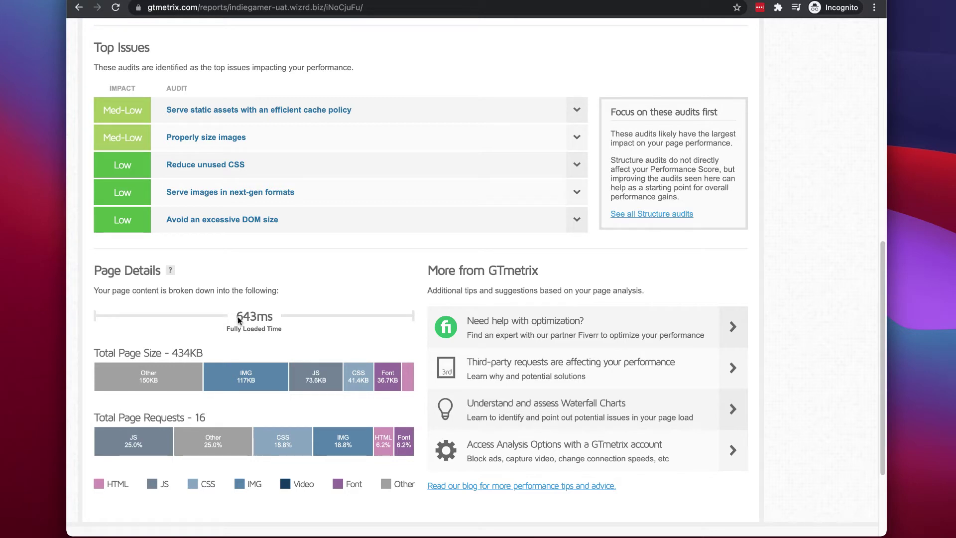
Step: Highlight the fully loaded time under Page Details in the GTmetrix report
{"action": "double_click", "coordinate": [244, 317]}
{"action": "left_click", "coordinate": [309, 326]}
{"action": "left_click_drag", "start_coordinate": [237, 317], "coordinate": [259, 317]}
{"action": "left_click", "coordinate": [277, 323]}
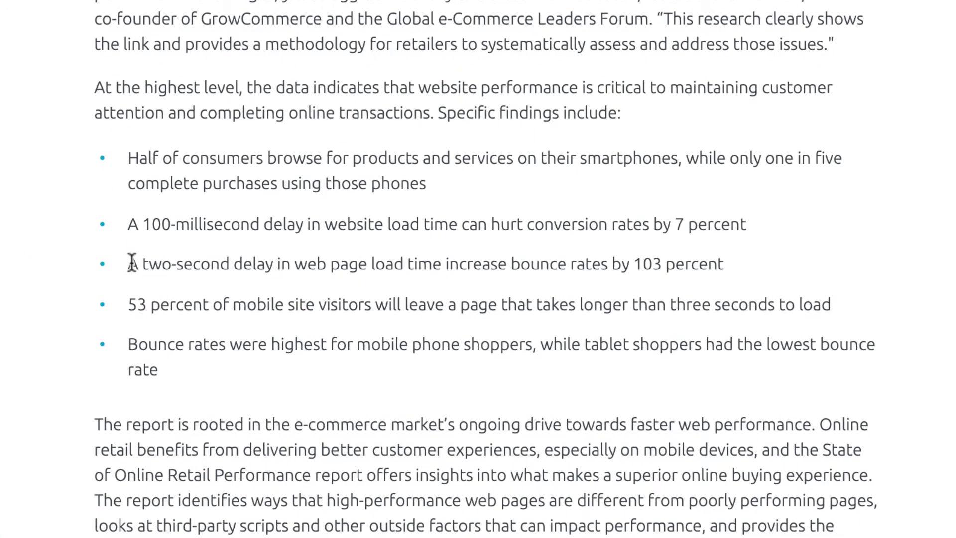
Step: Highlight the Akamai finding about how a two-second page load delay affects bounce rates
{"action": "left_click_drag", "start_coordinate": [131, 264], "coordinate": [720, 269]}
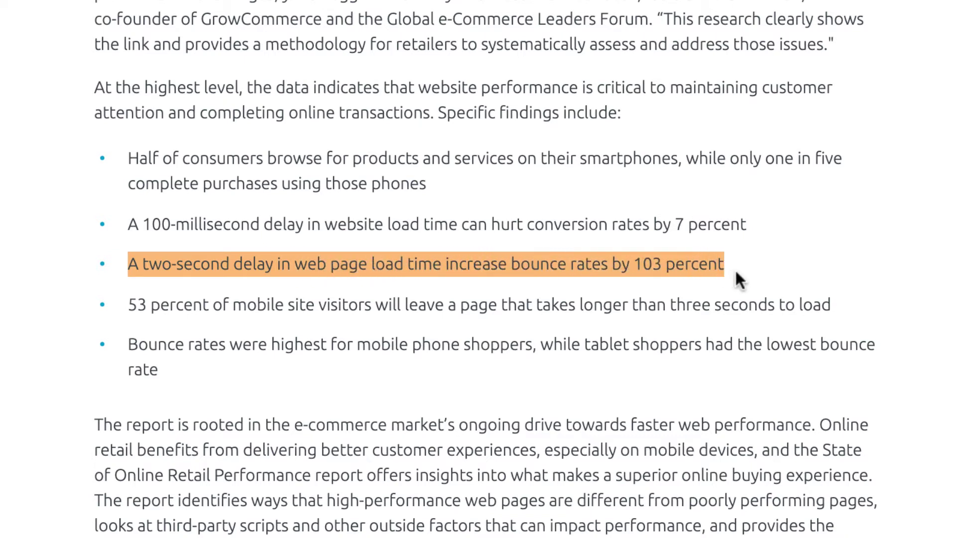
{"action": "left_click", "coordinate": [737, 274]}
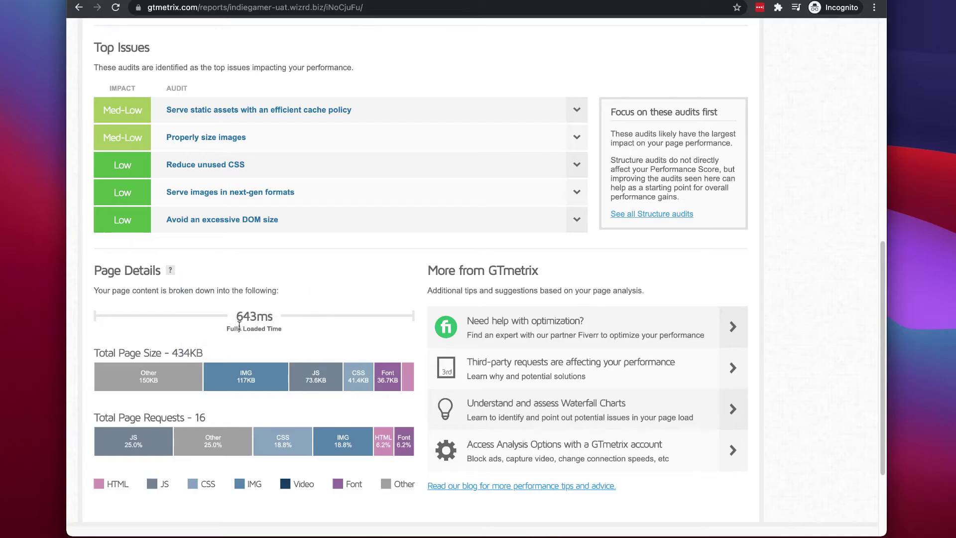
Step: Highlight the GTmetrix fully loaded time and the Akamai finding about mobile visitors leaving pages that load slower than three seconds
{"action": "left_click_drag", "start_coordinate": [236, 317], "coordinate": [268, 322]}
{"action": "left_click", "coordinate": [268, 322]}
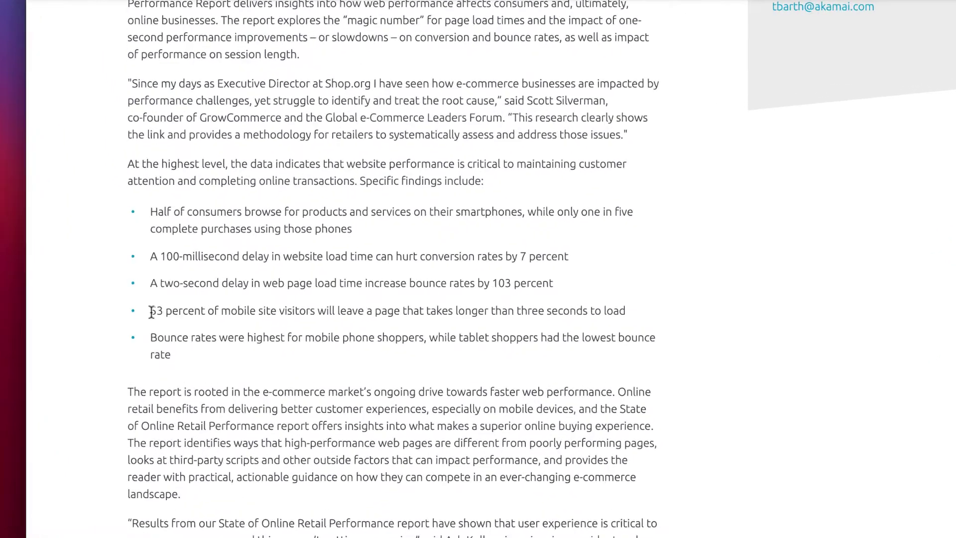
{"action": "left_click_drag", "start_coordinate": [152, 311], "coordinate": [781, 335]}
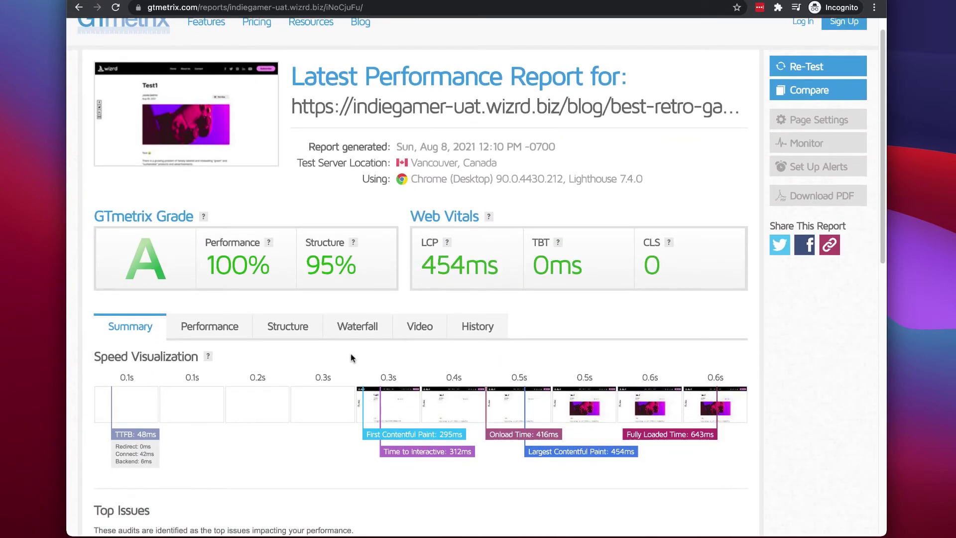
Step: Review the speed visualization, top issues and page details in the blog post's GTmetrix report
{"action": "scroll", "coordinate": [350, 357], "scroll_direction": "down", "scroll_amount": 3}
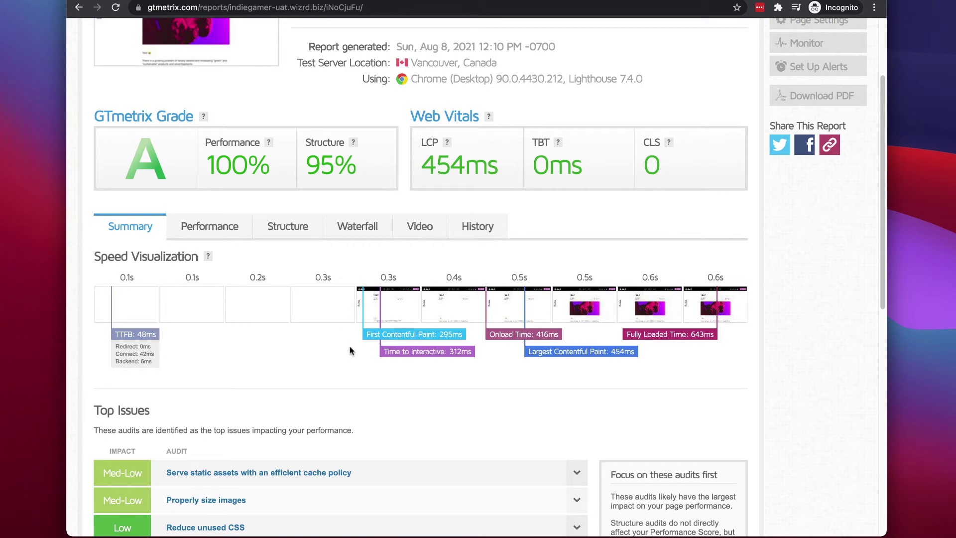
{"action": "scroll", "coordinate": [350, 351], "scroll_direction": "down", "scroll_amount": 8}
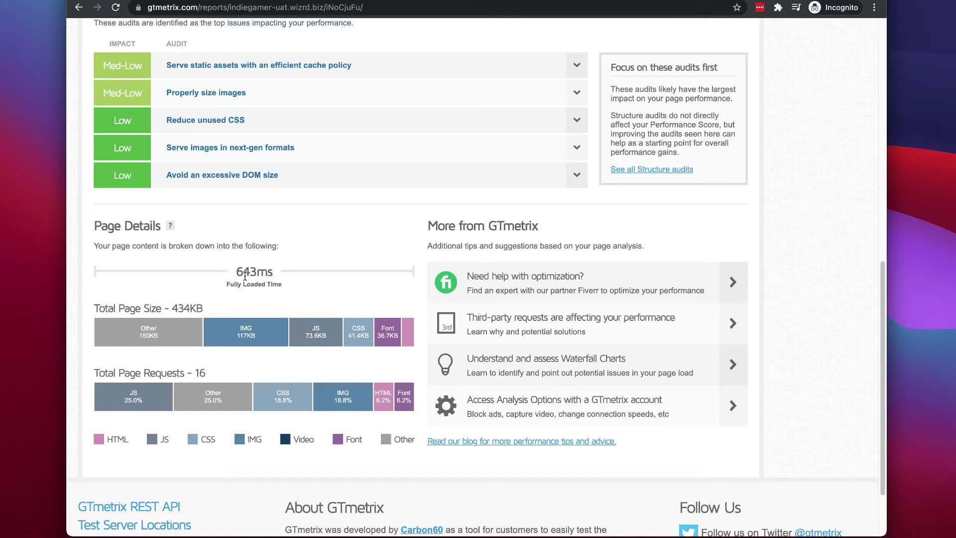
{"action": "scroll", "coordinate": [434, 321], "scroll_direction": "up", "scroll_amount": 10}
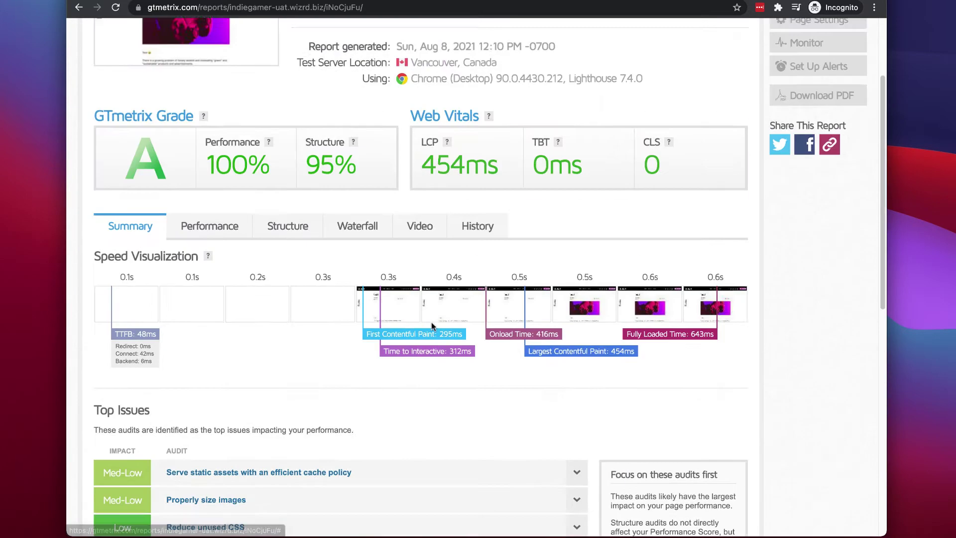
{"action": "scroll", "coordinate": [453, 320], "scroll_direction": "up", "scroll_amount": 2}
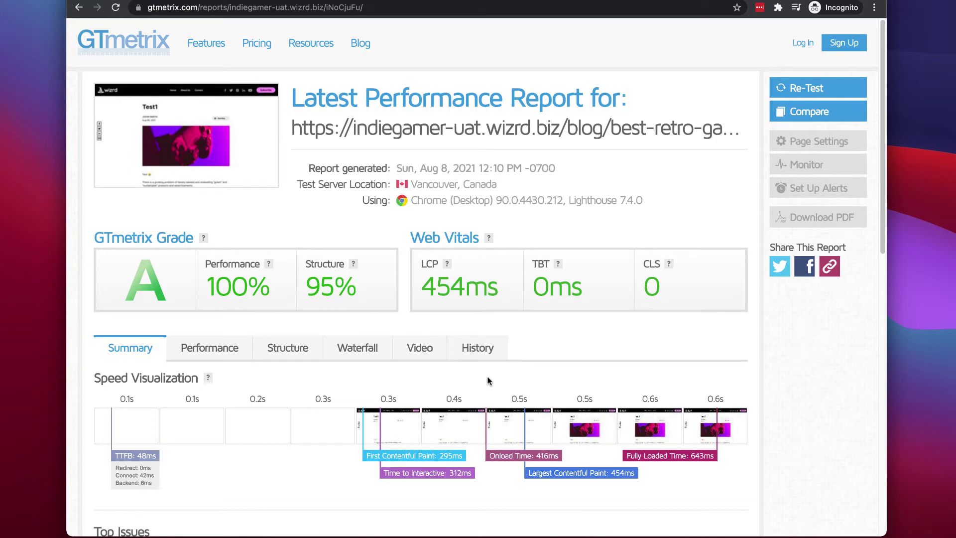
{"action": "scroll", "coordinate": [340, 259], "scroll_direction": "down", "scroll_amount": 10}
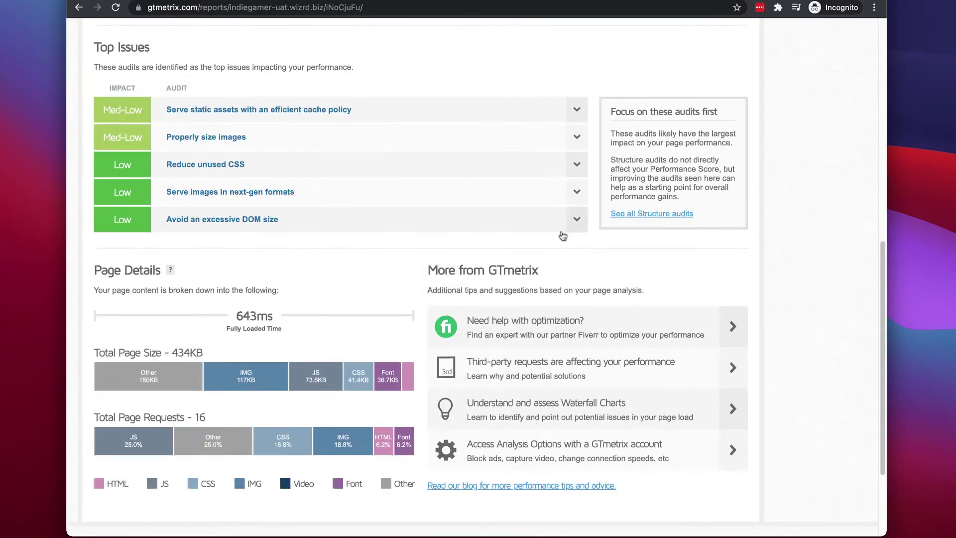
{"action": "scroll", "coordinate": [563, 236], "scroll_direction": "up", "scroll_amount": 10}
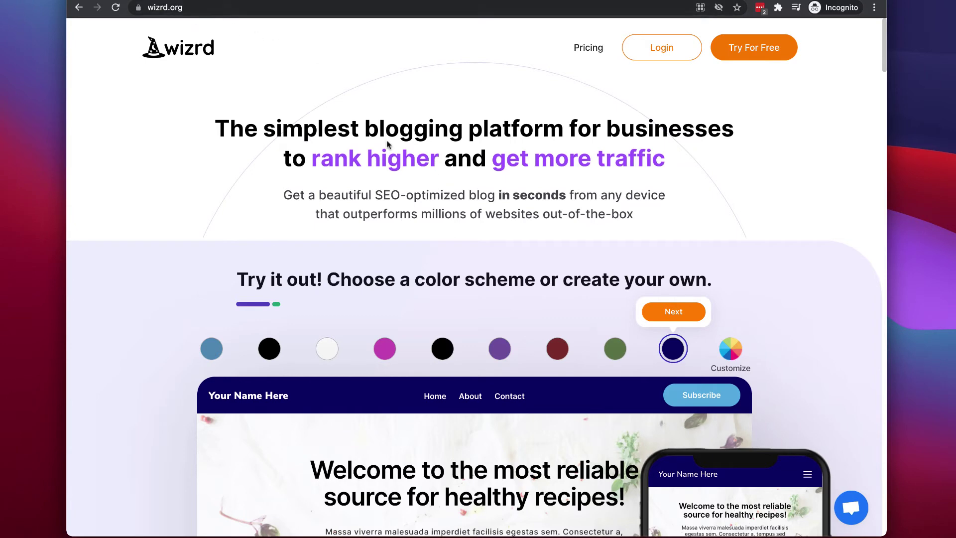
Step: On wizrd.org, continue with the dark blue color scheme and open the Website Name for entry
{"action": "left_click", "coordinate": [670, 311]}
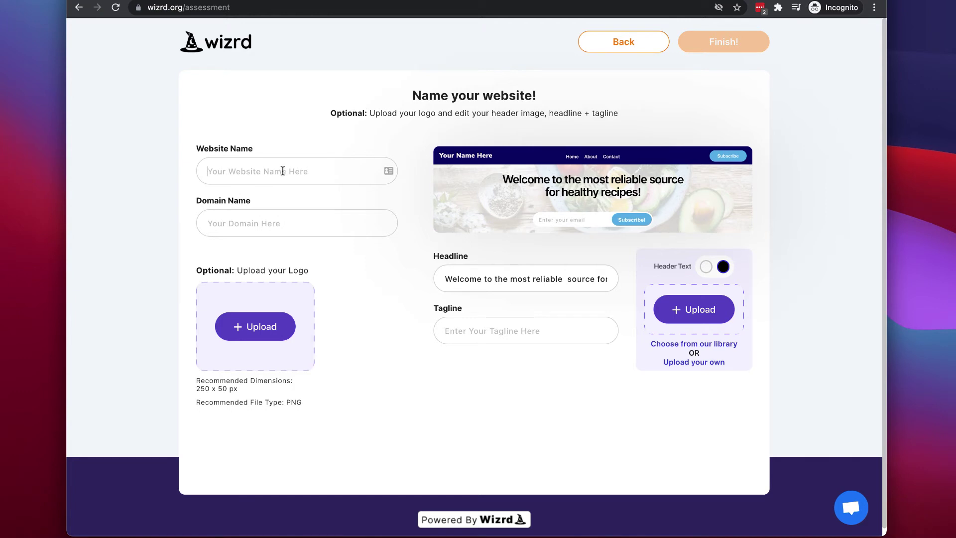
{"action": "left_click", "coordinate": [283, 169]}
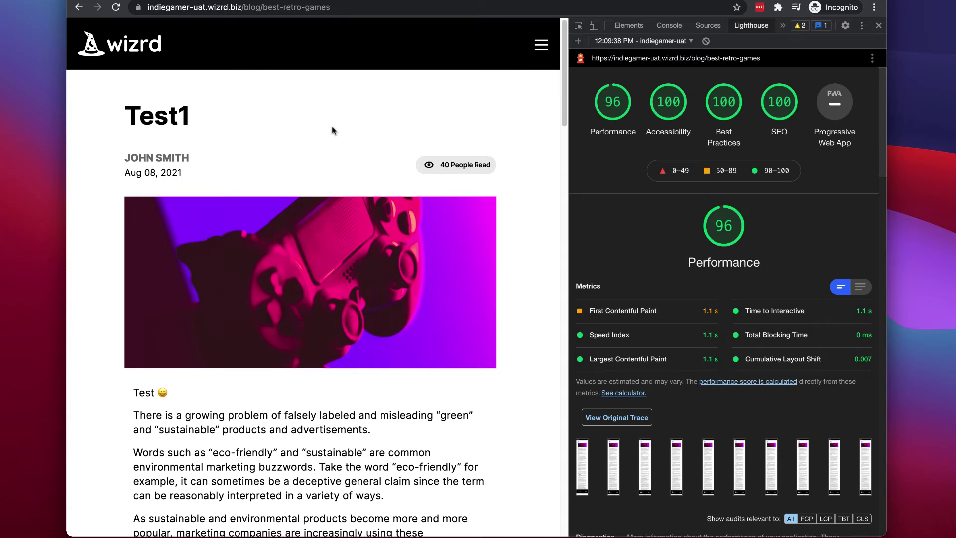
Step: Look through the Test1 blog post's featured image and text beside its Lighthouse report
{"action": "scroll", "coordinate": [299, 239], "scroll_direction": "down", "scroll_amount": 4}
{"action": "scroll", "coordinate": [301, 225], "scroll_direction": "up", "scroll_amount": 2}
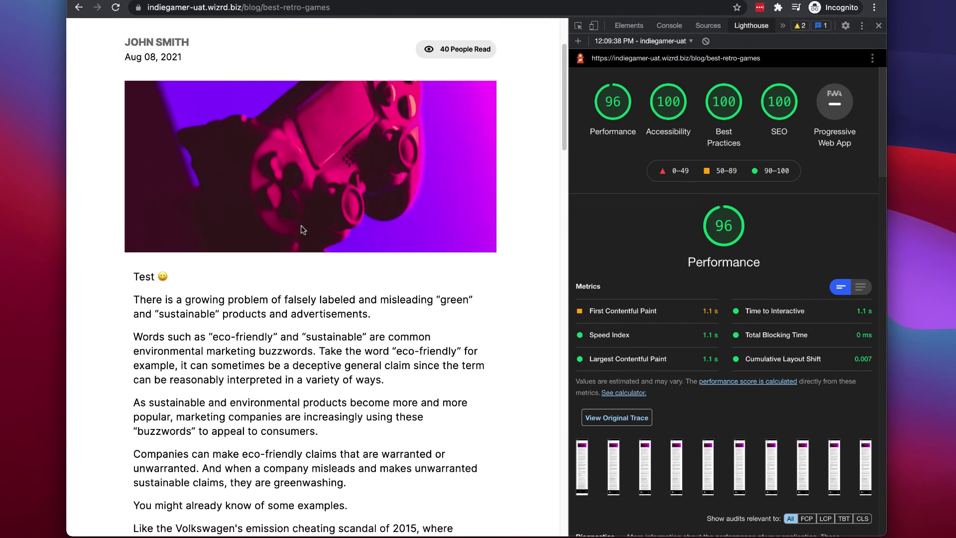
{"action": "scroll", "coordinate": [304, 231], "scroll_direction": "down", "scroll_amount": 15}
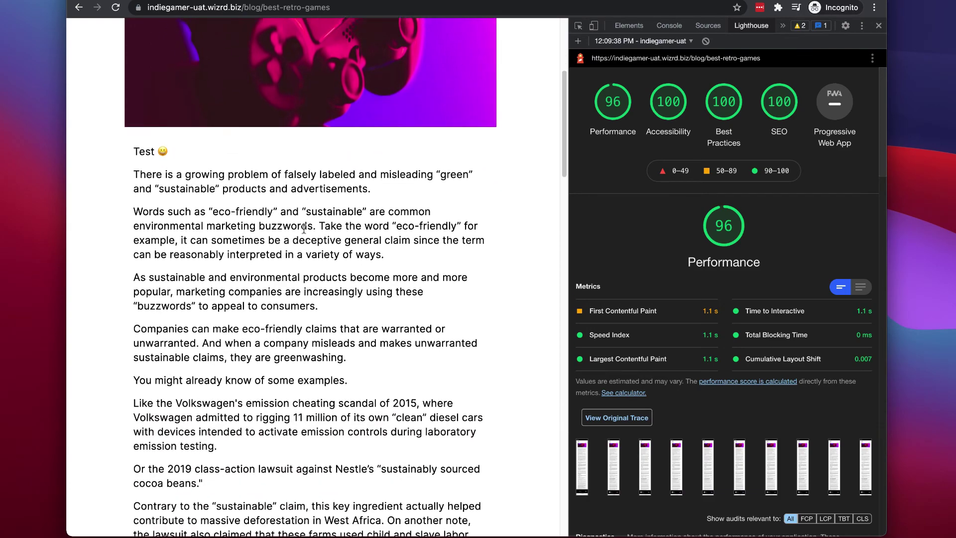
{"action": "scroll", "coordinate": [305, 230], "scroll_direction": "down", "scroll_amount": 15}
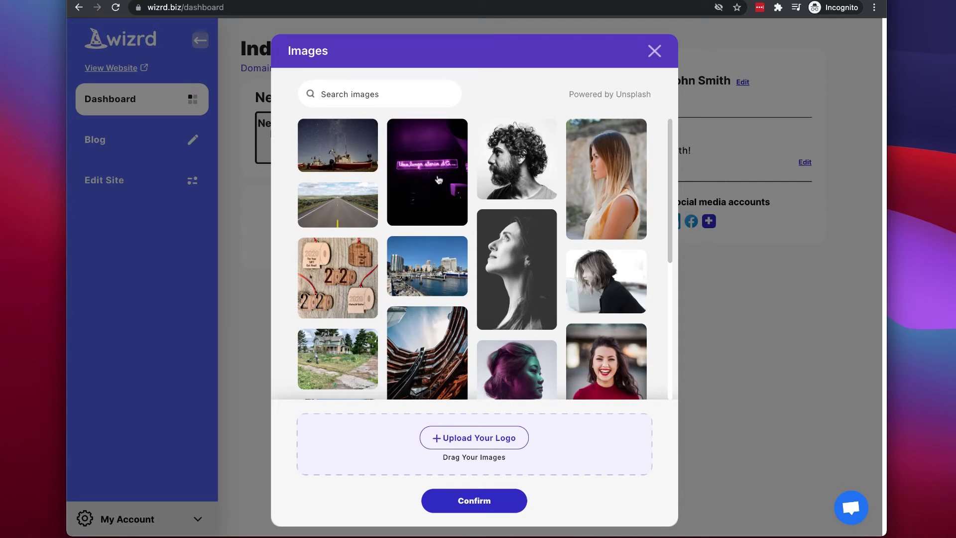
Step: Open the size adjustment for Profile pic.jpeg in Preview and enter a width of 200 pixels
{"action": "left_click", "coordinate": [383, 94]}
{"action": "right_click", "coordinate": [519, 160]}
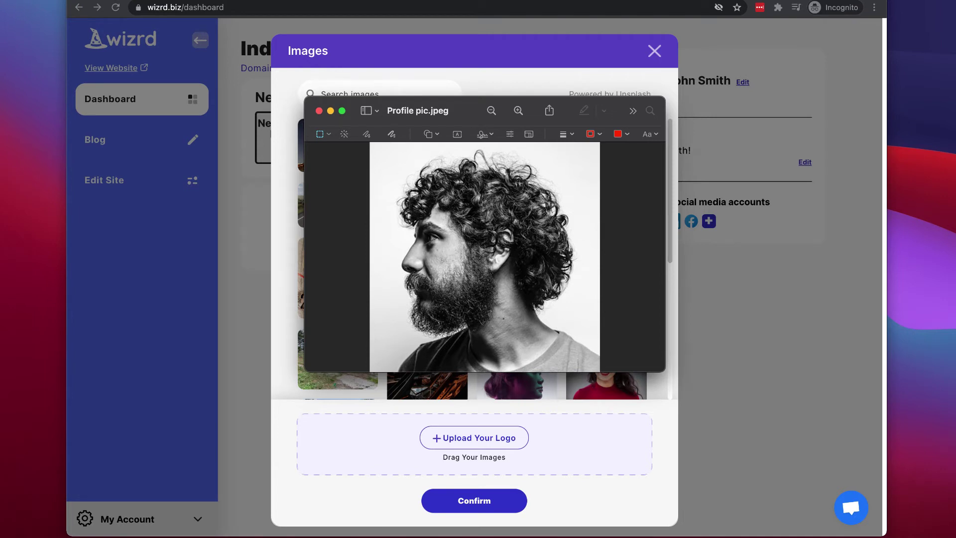
{"action": "left_click", "coordinate": [52, 0]}
{"action": "left_click", "coordinate": [504, 186]}
{"action": "left_click", "coordinate": [102, 0]}
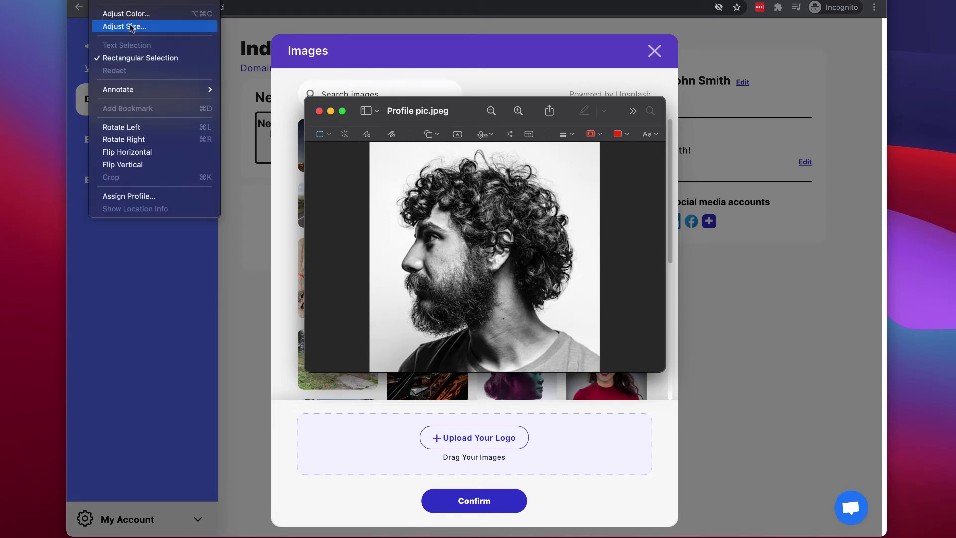
{"action": "left_click", "coordinate": [132, 28]}
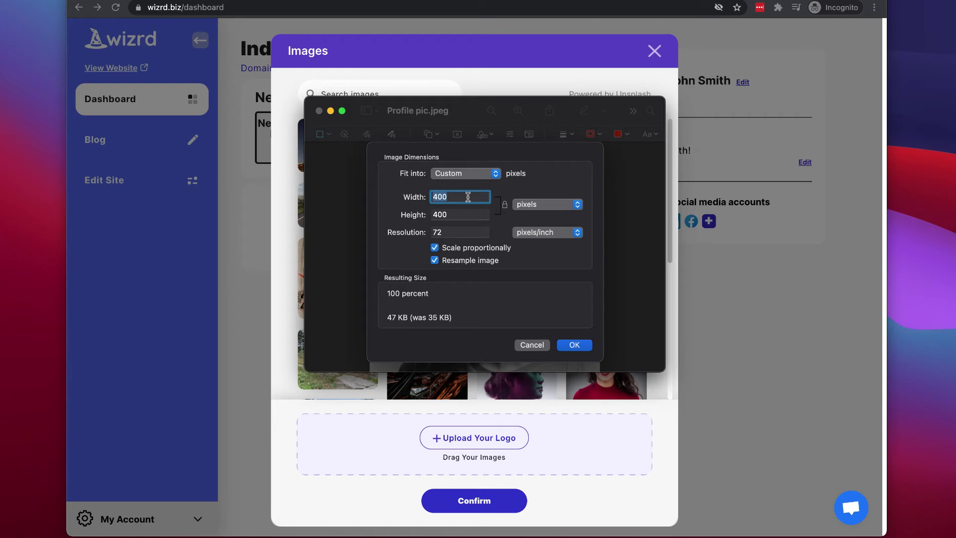
{"action": "type", "text": "200"}
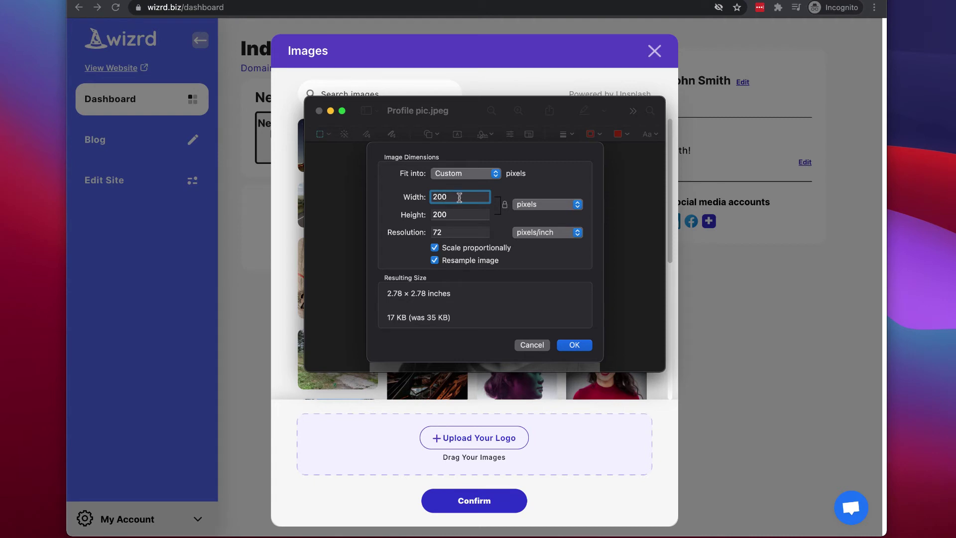
Step: Set the profile picture's width to 100 pixels in the image dimensions
{"action": "double_click", "coordinate": [463, 198]}
{"action": "type", "text": "100"}
{"action": "key", "text": "Tab"}
{"action": "key", "text": "Tab"}
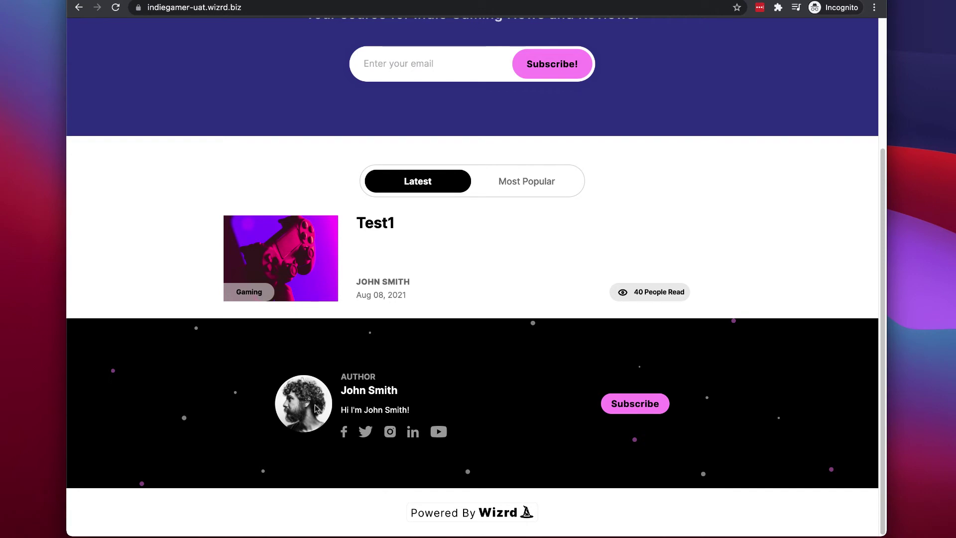
Step: Compress New Wizrd Text Logo White.png on compressor.io with lossy compression and download the compressed file
{"action": "scroll", "coordinate": [332, 228], "scroll_direction": "up", "scroll_amount": 4}
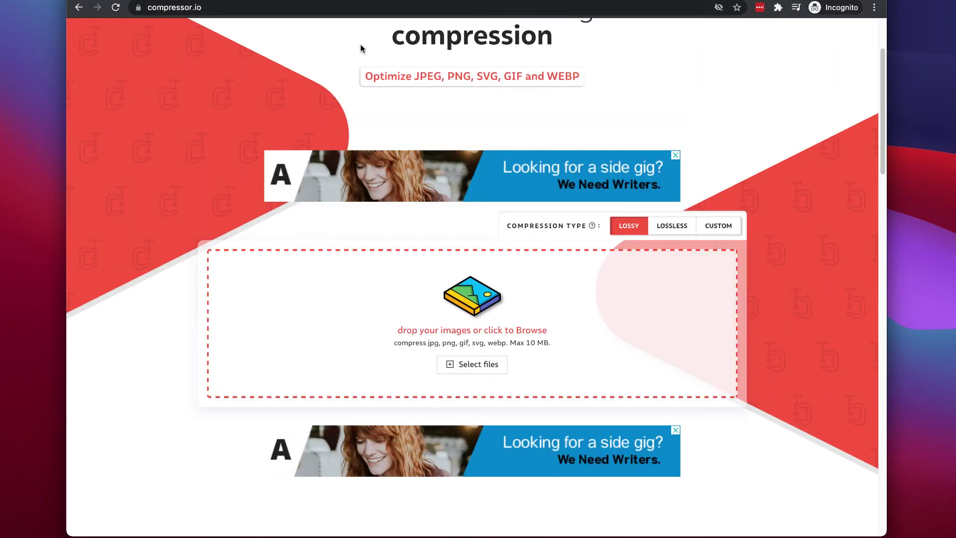
{"action": "scroll", "coordinate": [267, 21], "scroll_direction": "up", "scroll_amount": 3}
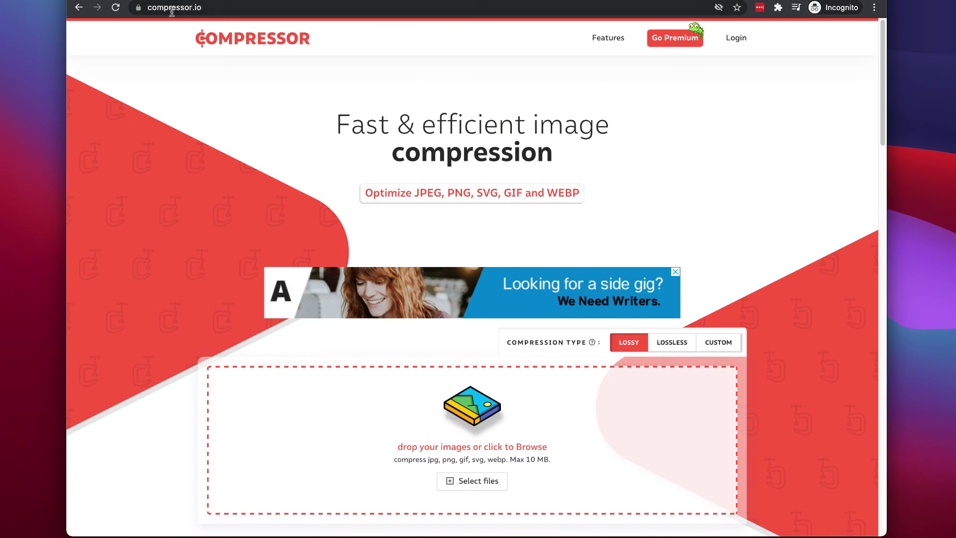
{"action": "scroll", "coordinate": [423, 237], "scroll_direction": "down", "scroll_amount": 3}
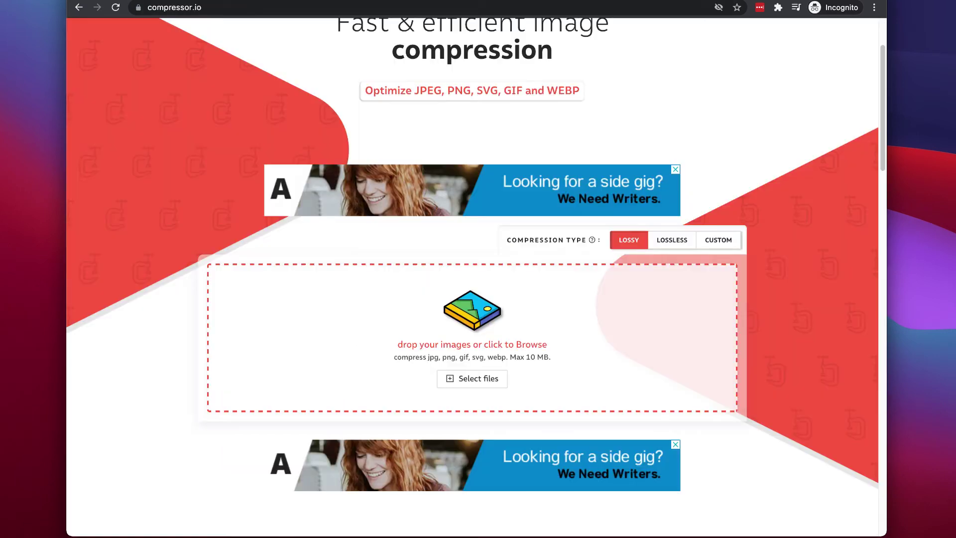
{"action": "left_click_drag", "start_coordinate": [413, 352], "coordinate": [478, 343]}
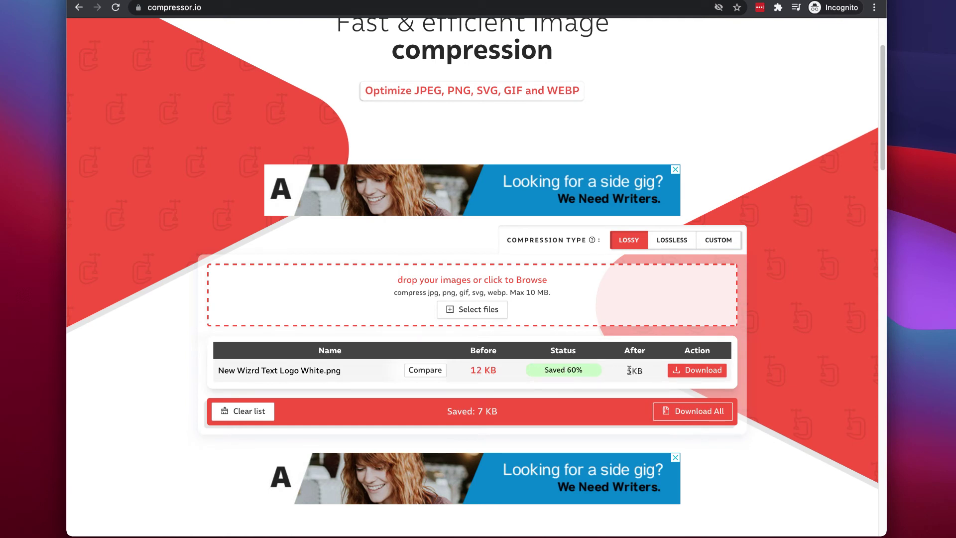
{"action": "left_click", "coordinate": [675, 372]}
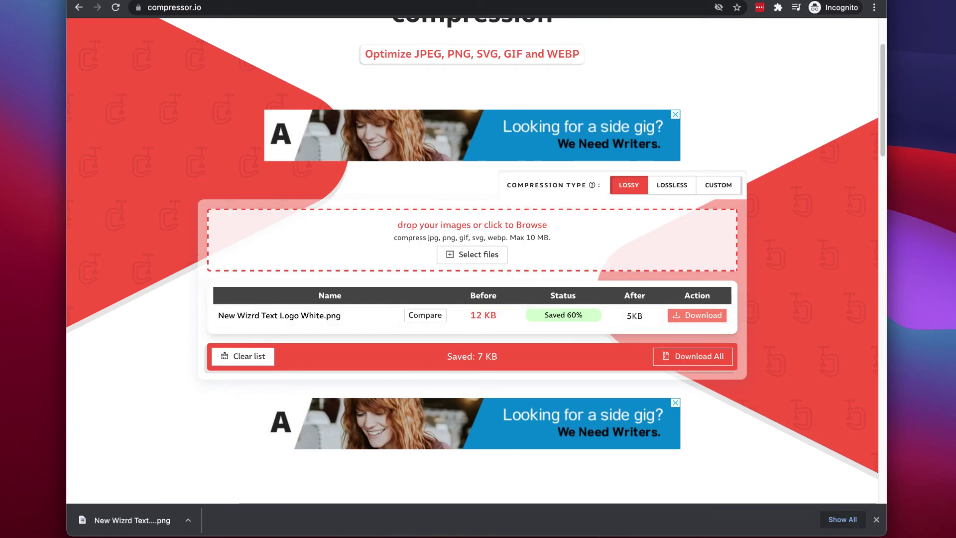
Step: In Wizrd's Edit Site area, clear the current site logo, replace it with the compressed PNG and save the change
{"action": "key", "text": "ctrl+Tab"}
{"action": "left_click", "coordinate": [129, 180]}
{"action": "left_click", "coordinate": [686, 102]}
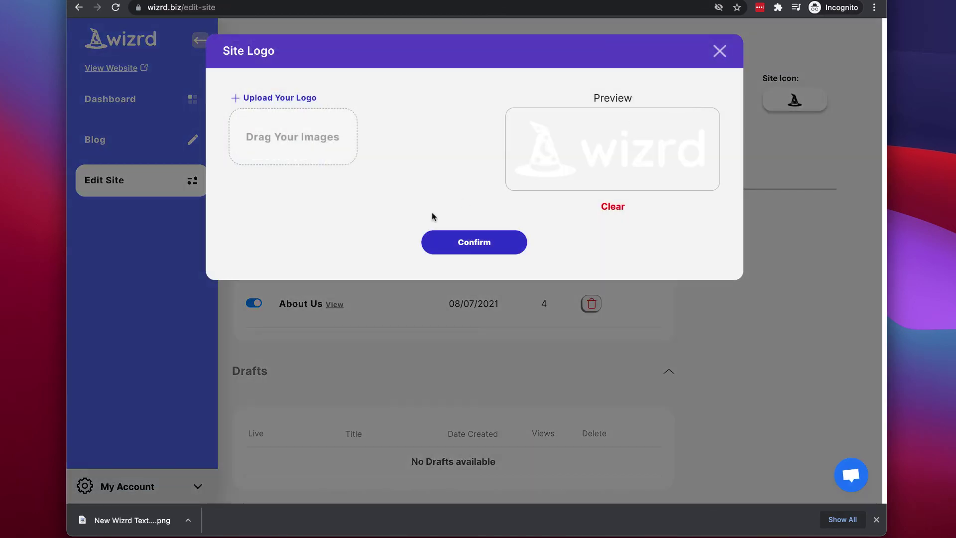
{"action": "left_click", "coordinate": [622, 208]}
{"action": "left_click", "coordinate": [474, 242]}
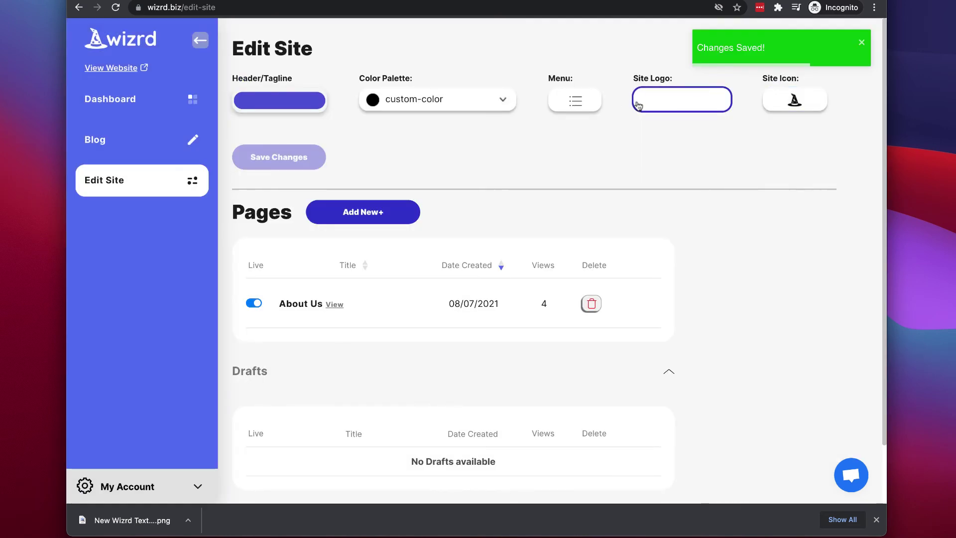
Step: Open the Indie Gamer website from the dashboard and inspect its header logo, author picture and the Test1 post image
{"action": "left_click", "coordinate": [135, 96]}
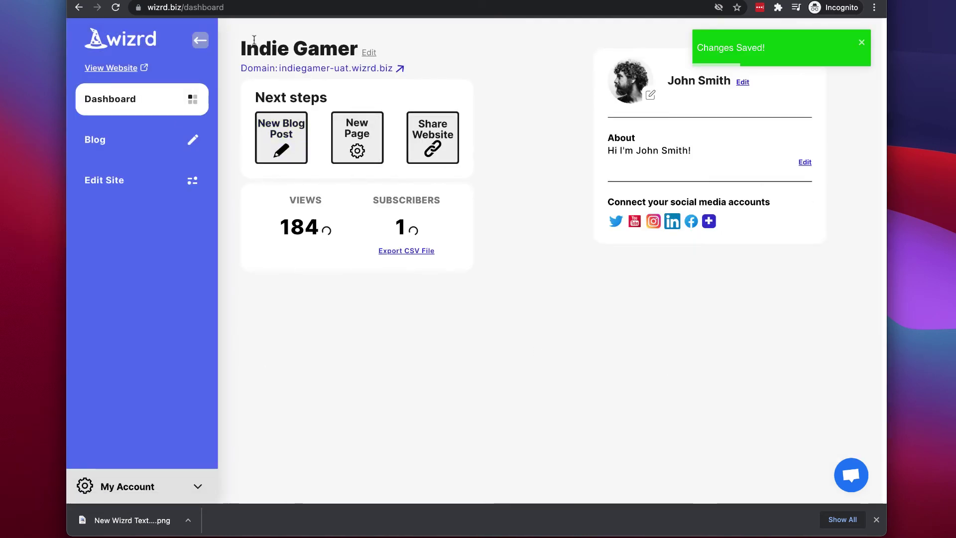
{"action": "left_click", "coordinate": [316, 68]}
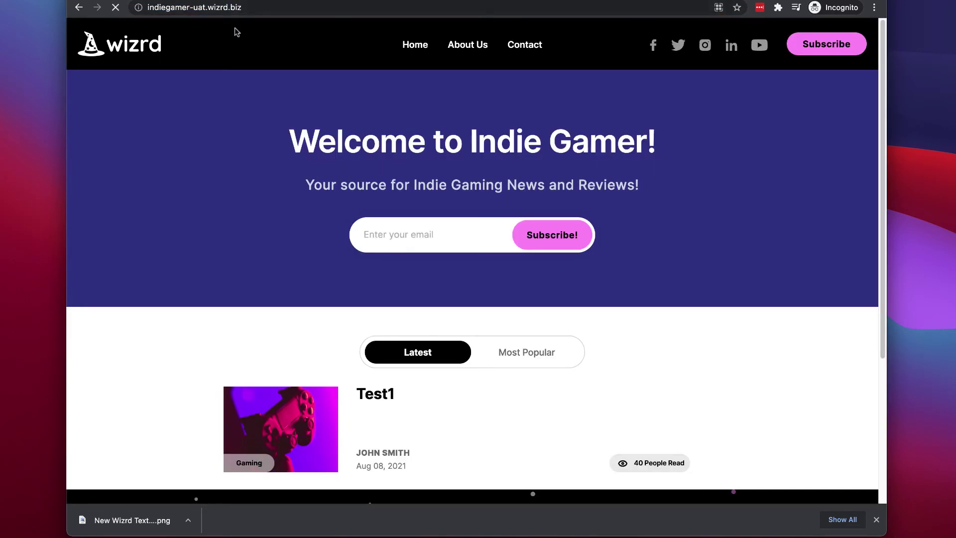
{"action": "scroll", "coordinate": [232, 44], "scroll_direction": "down", "scroll_amount": 5}
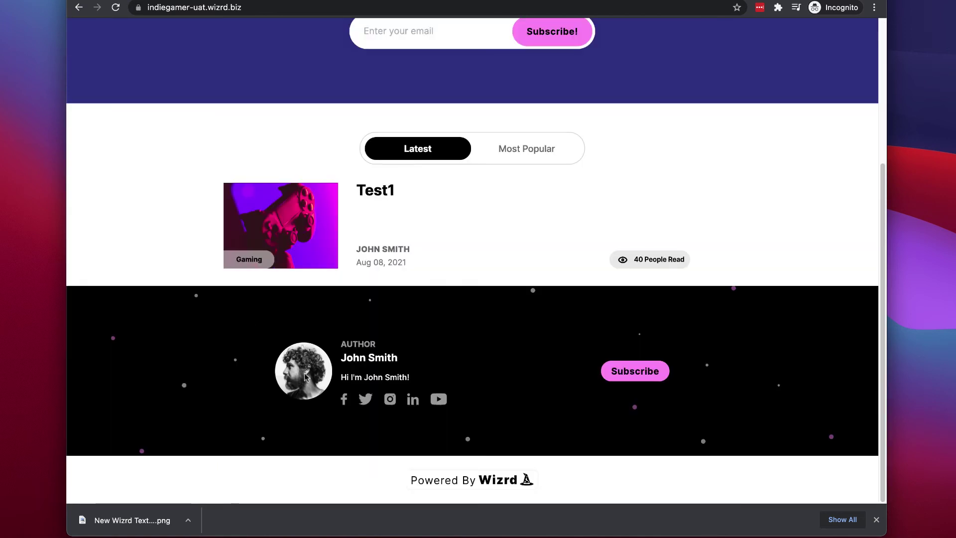
{"action": "scroll", "coordinate": [306, 377], "scroll_direction": "up", "scroll_amount": 5}
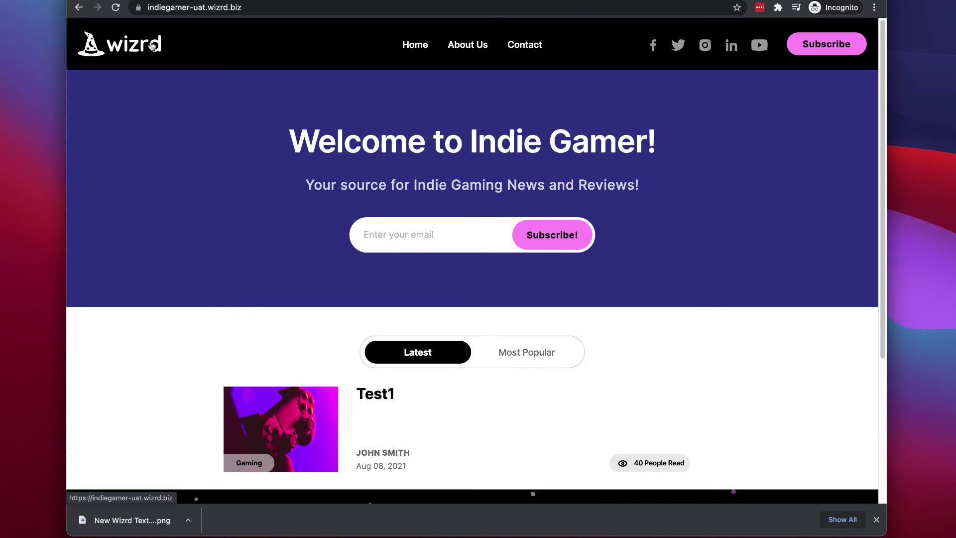
{"action": "scroll", "coordinate": [255, 239], "scroll_direction": "down", "scroll_amount": 5}
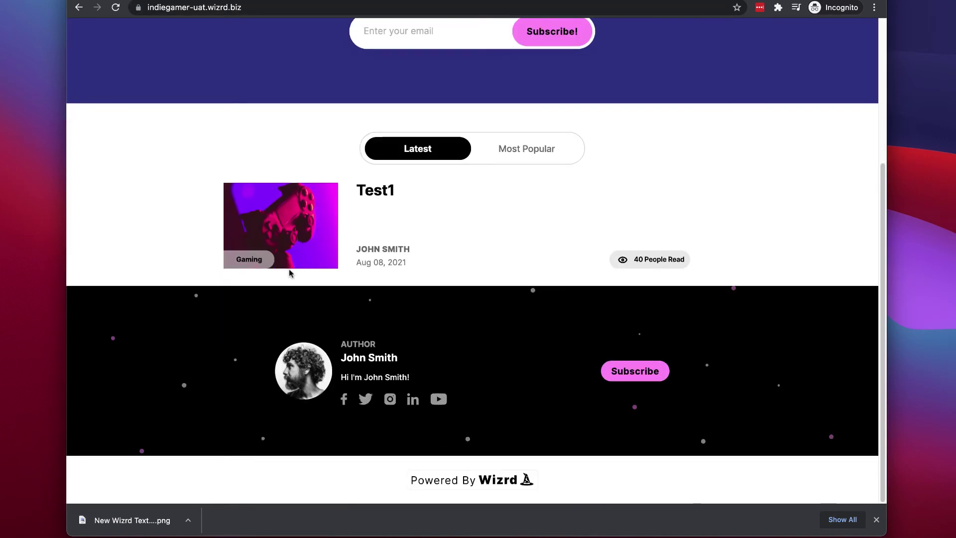
{"action": "left_click", "coordinate": [306, 233]}
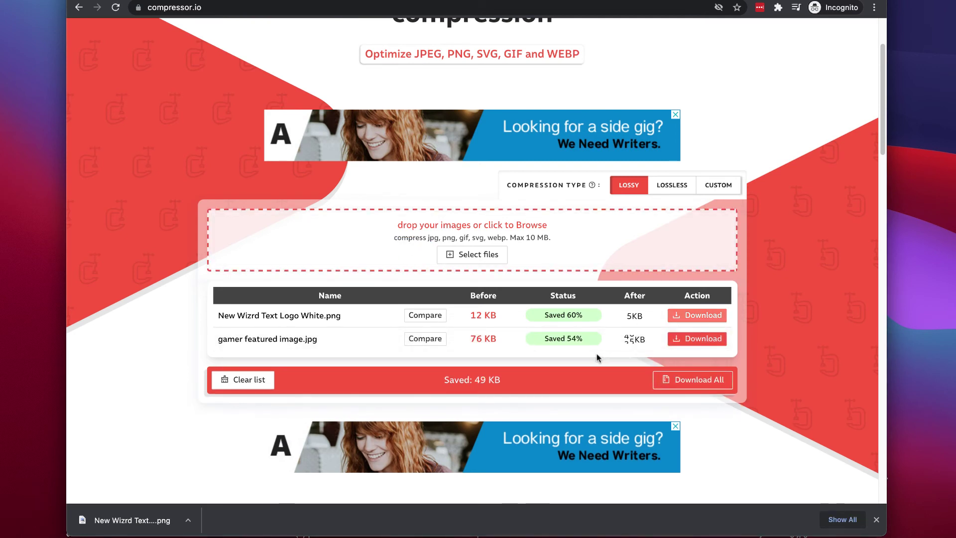
Step: Highlight the saved percentage for gamer featured image.jpg in the compressor.io results
{"action": "left_click_drag", "start_coordinate": [569, 339], "coordinate": [578, 339]}
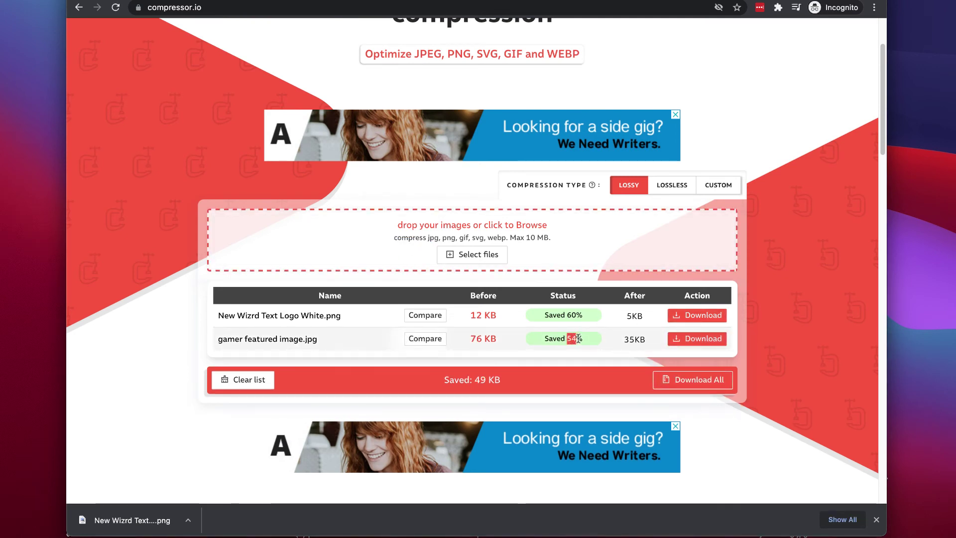
{"action": "left_click", "coordinate": [597, 345]}
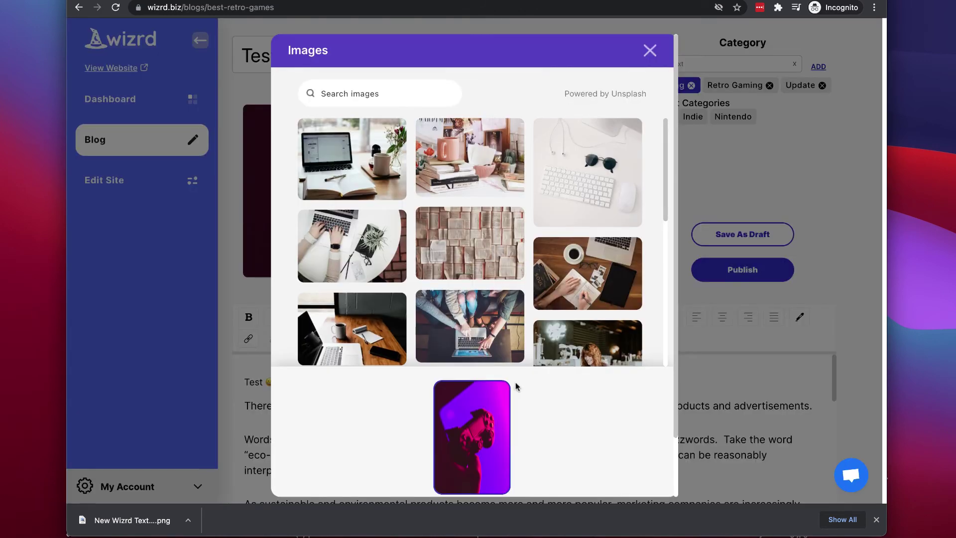
Step: Confirm the game controller picture as the Test1 post's featured image and publish the post
{"action": "scroll", "coordinate": [503, 383], "scroll_direction": "down", "scroll_amount": 2}
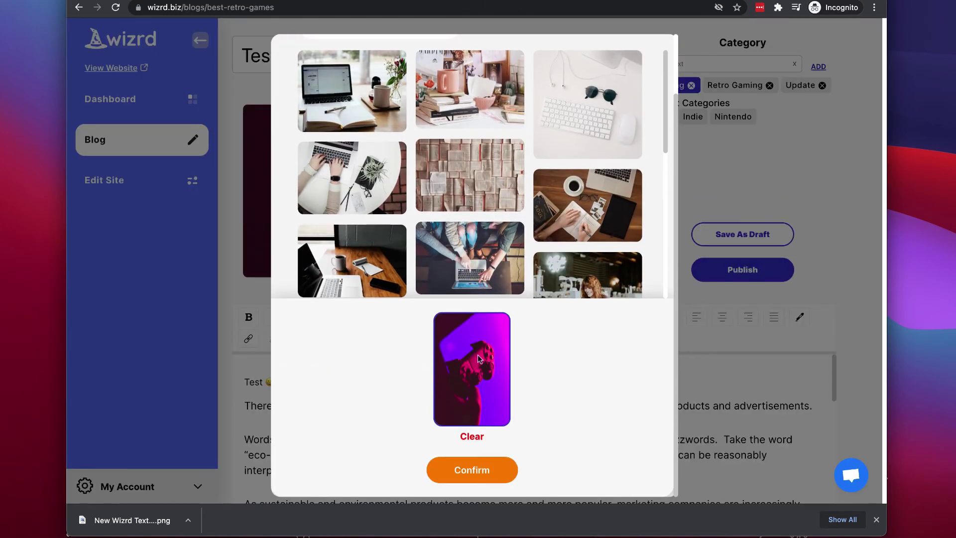
{"action": "left_click", "coordinate": [487, 470]}
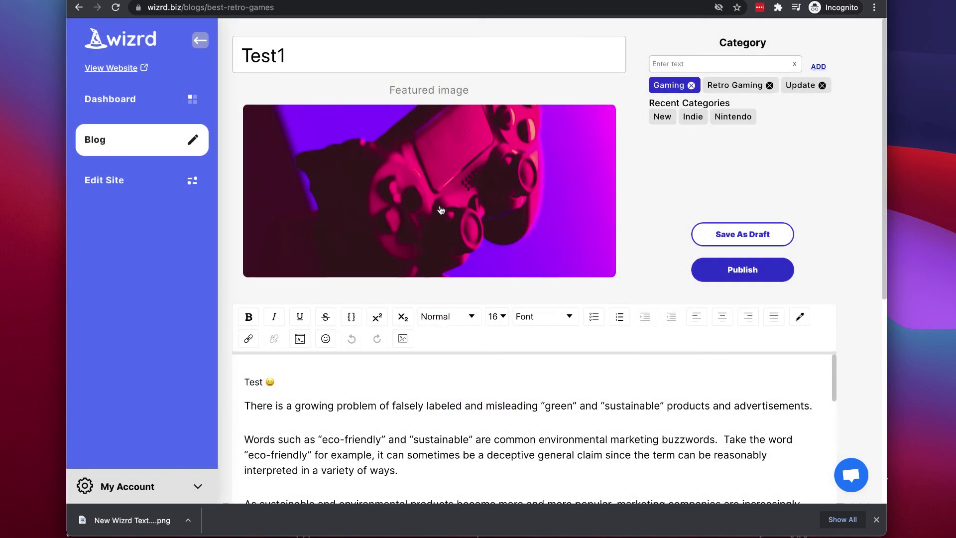
{"action": "left_click", "coordinate": [760, 273]}
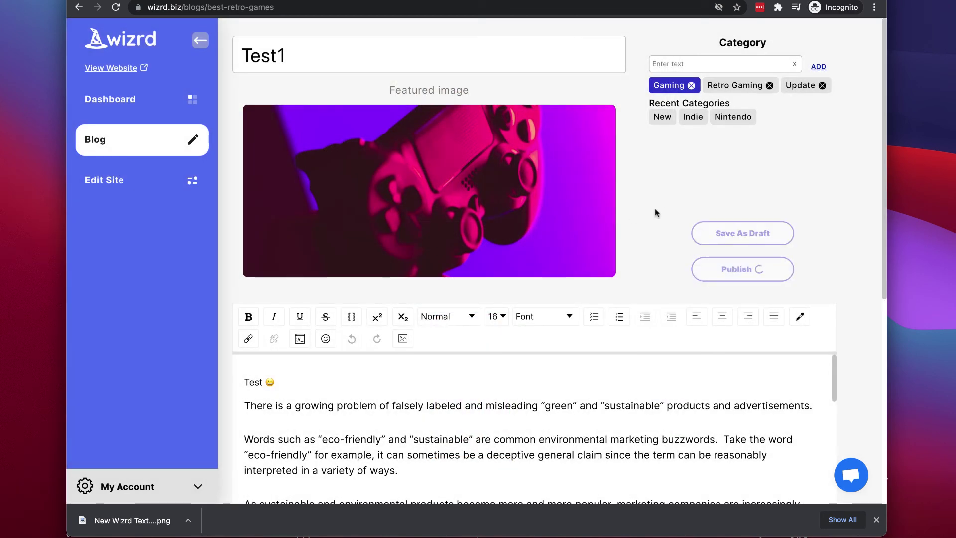
Step: Open the published Test1 post and examine it from the featured image down to the author footer
{"action": "left_click", "coordinate": [503, 157]}
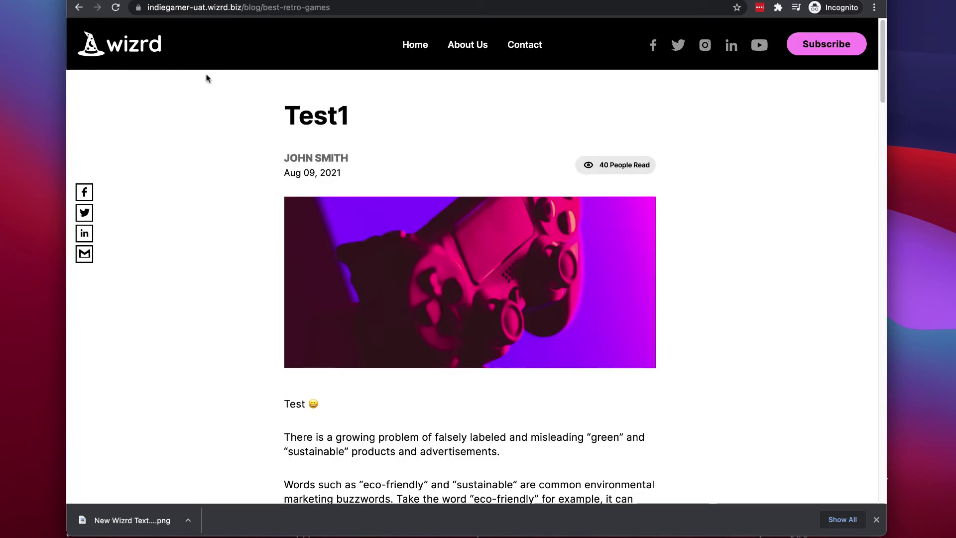
{"action": "scroll", "coordinate": [511, 275], "scroll_direction": "down", "scroll_amount": 7}
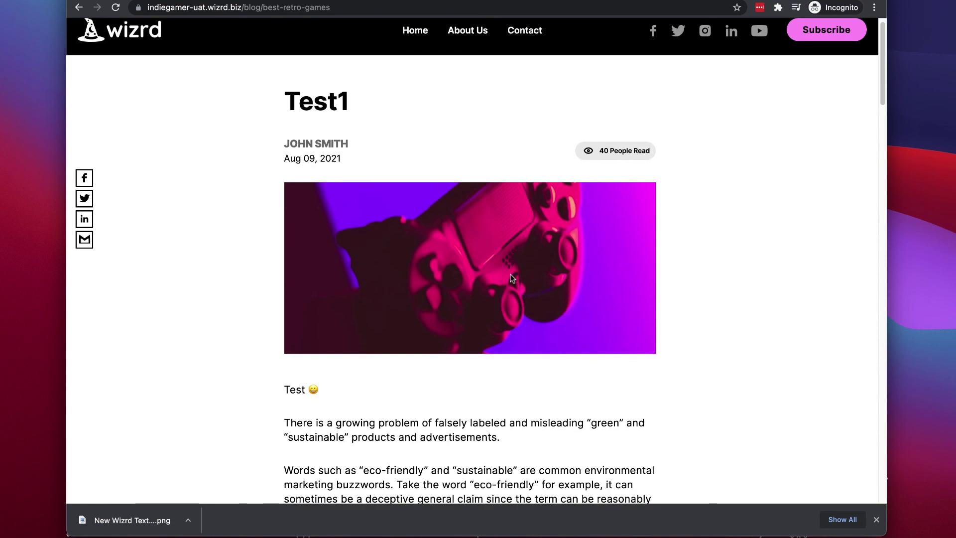
{"action": "scroll", "coordinate": [512, 275], "scroll_direction": "down", "scroll_amount": 20}
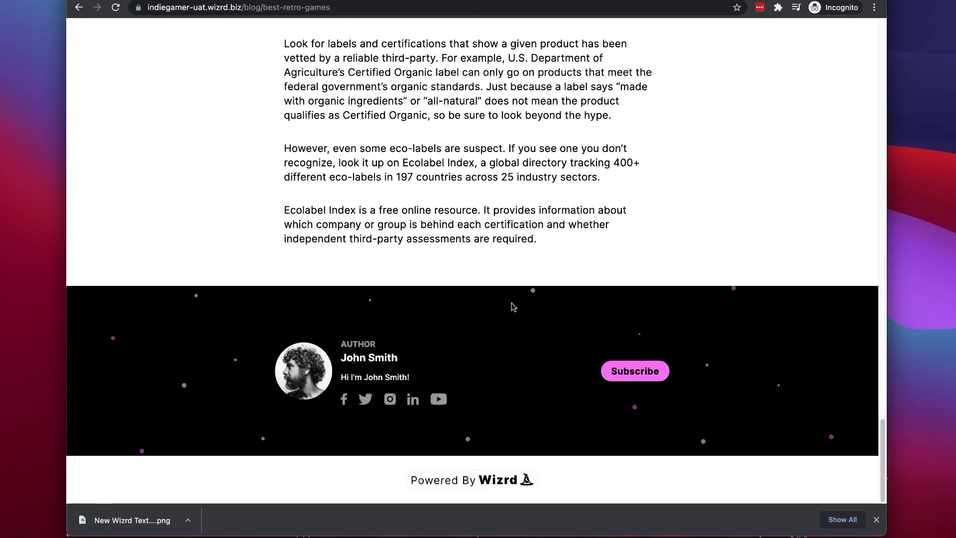